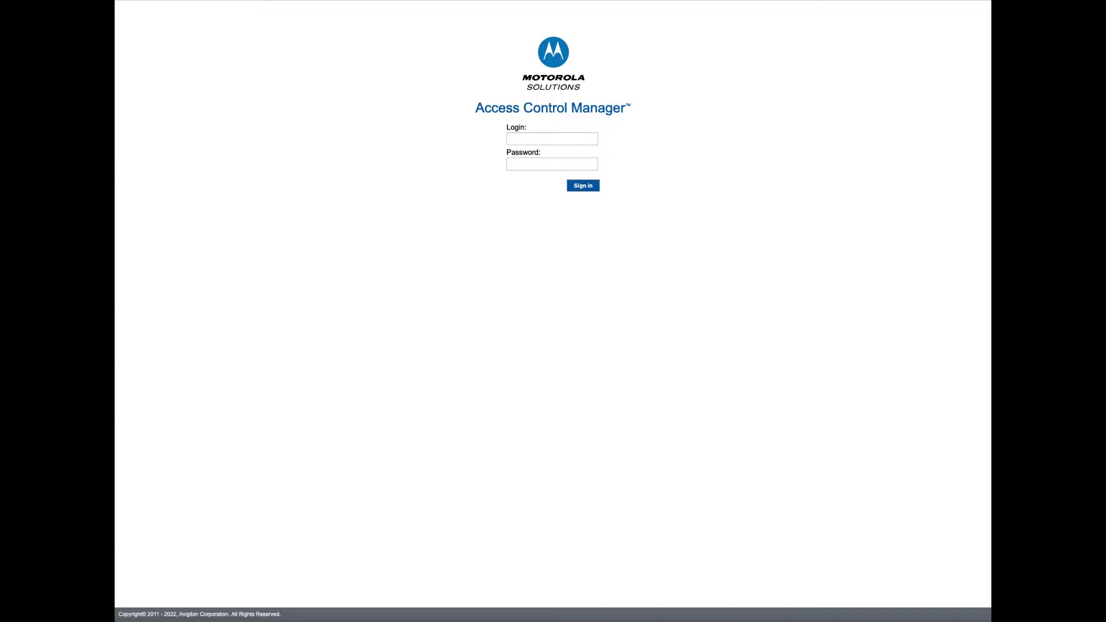
# Sign in with a saved browser login to reach the ACM-110-NUC welcome page
pyautogui.click(529, 141)
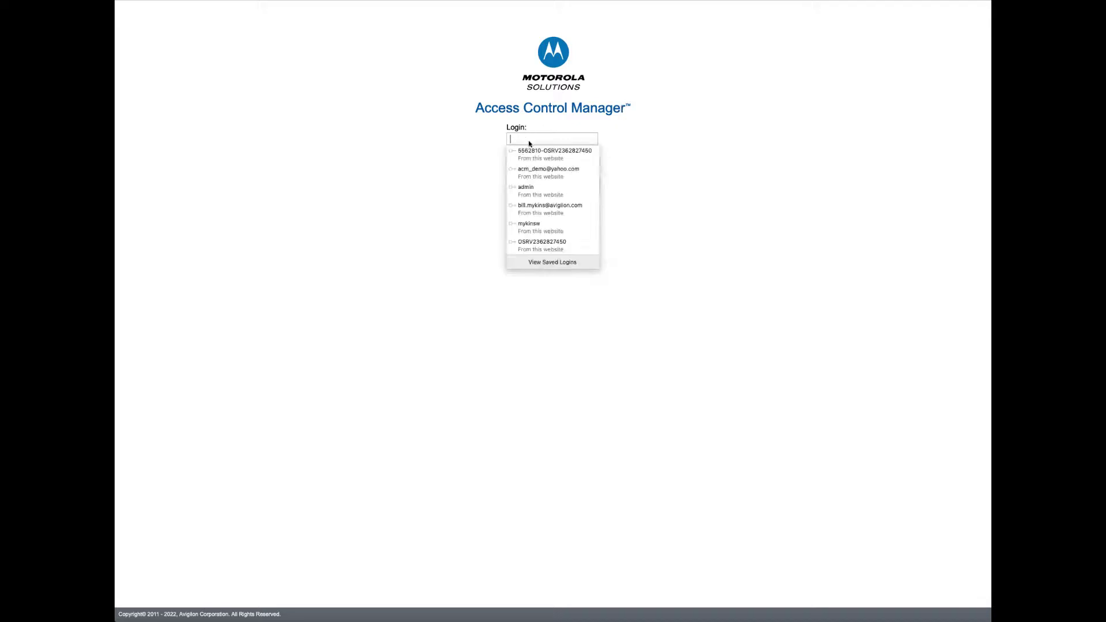
pyautogui.click(531, 225)
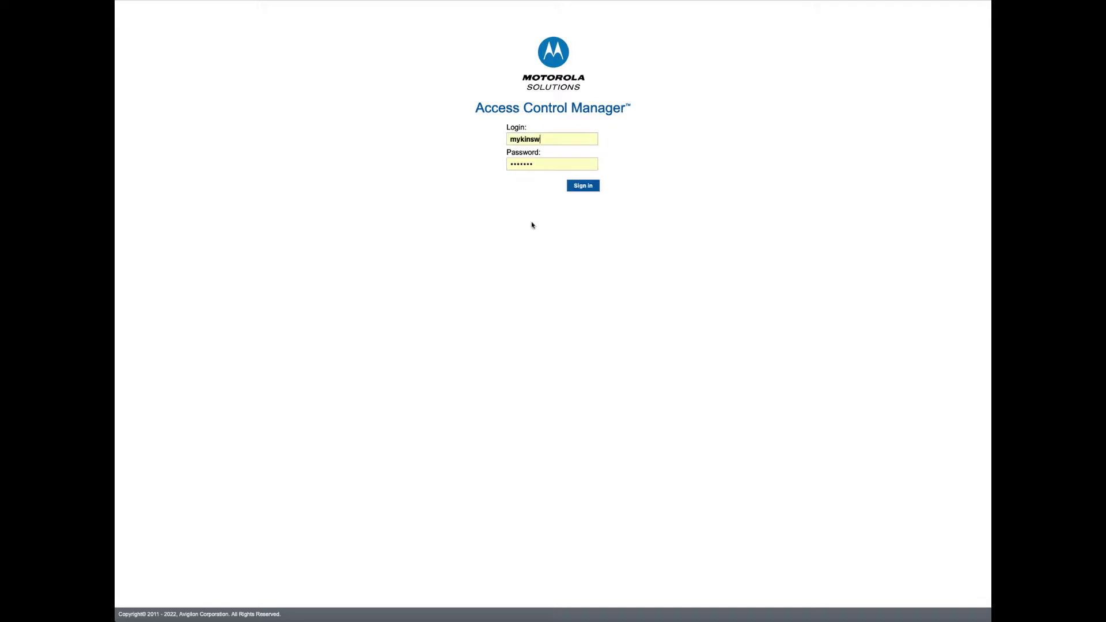
pyautogui.click(590, 188)
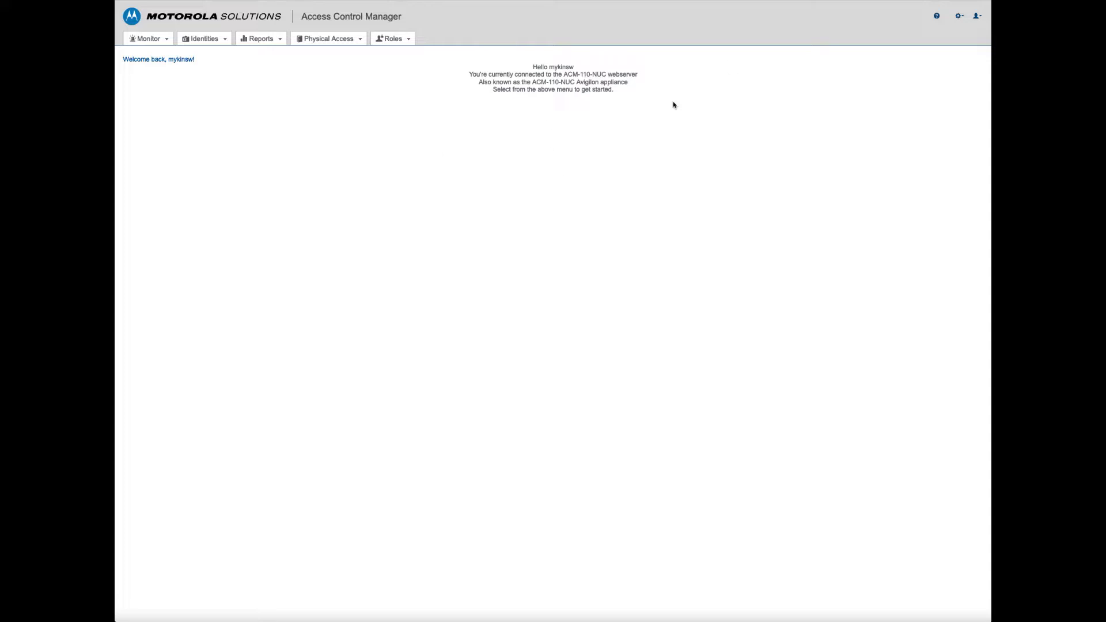
# View the Doors list, then open an identity listed under letter F for editing
pyautogui.click(338, 42)
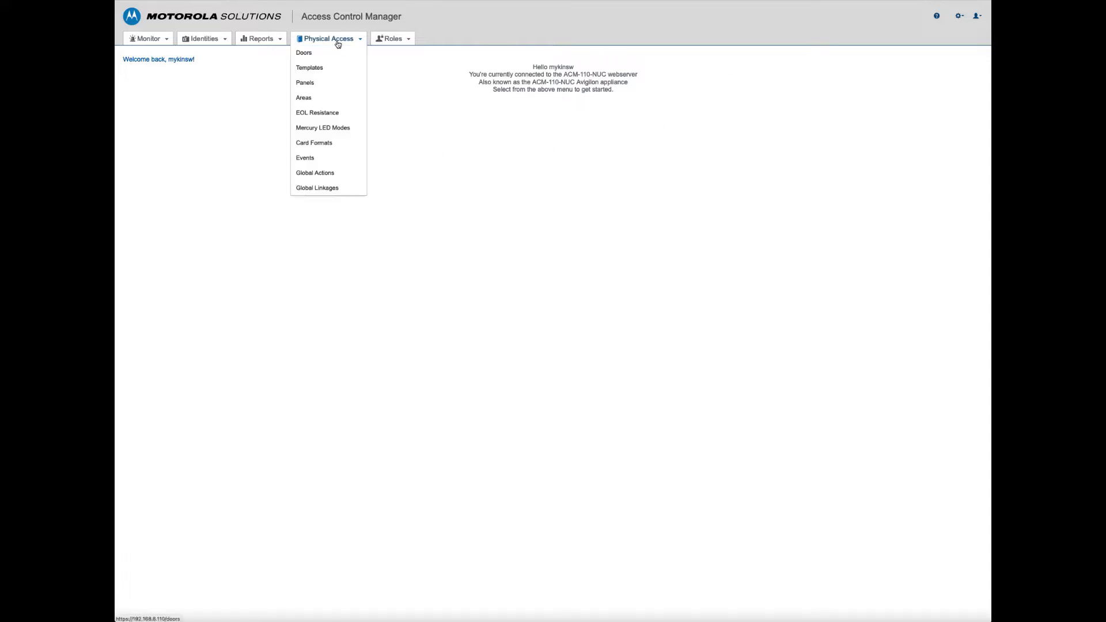
pyautogui.click(337, 41)
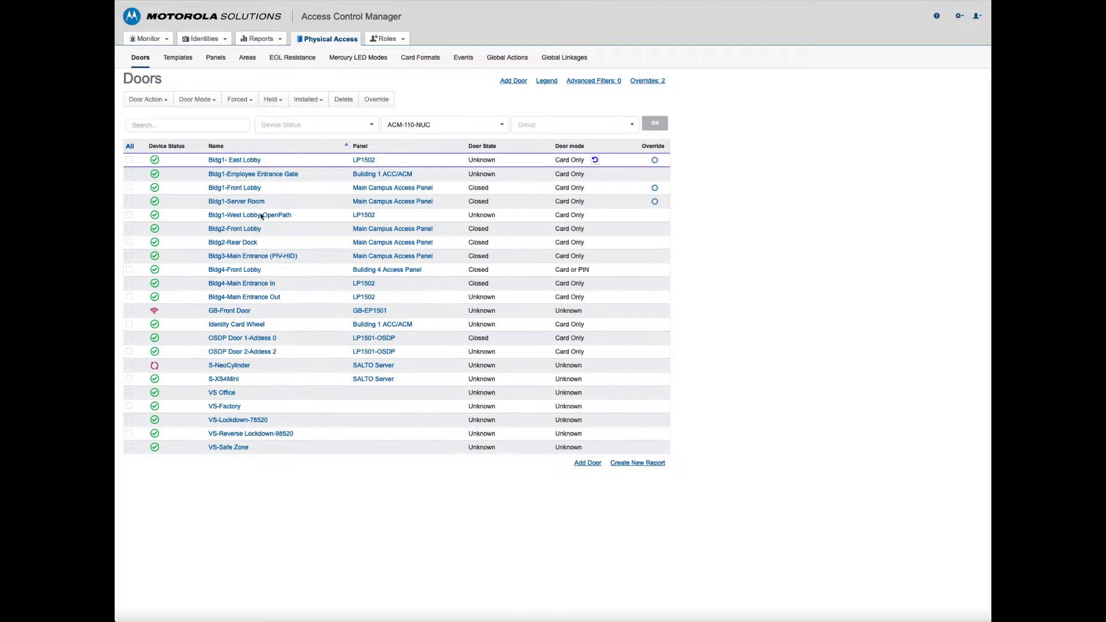
pyautogui.click(205, 41)
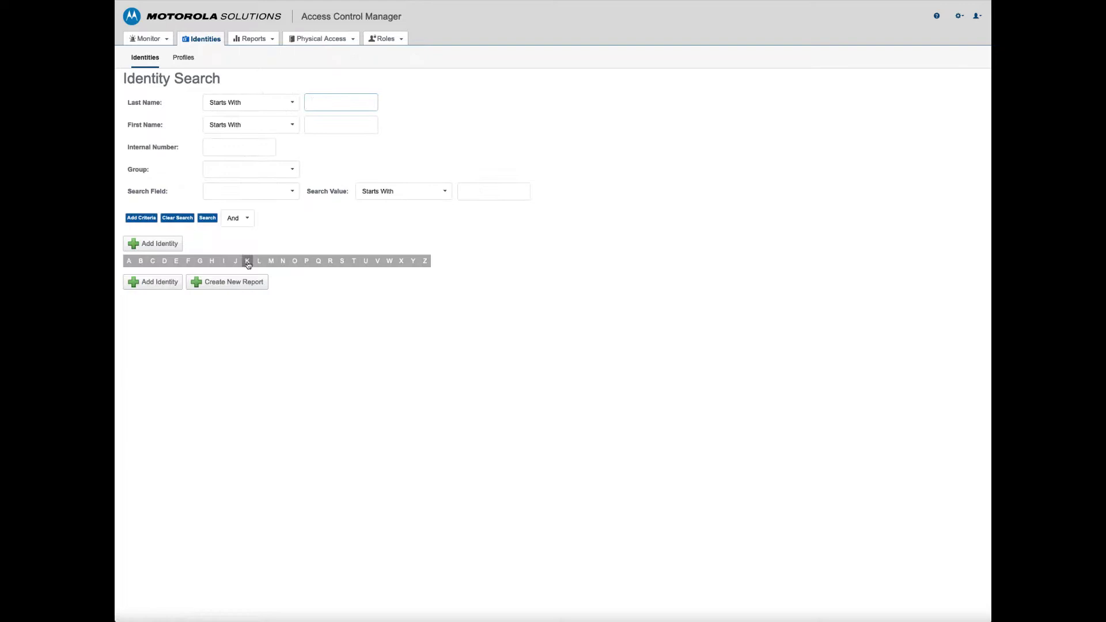
pyautogui.click(187, 260)
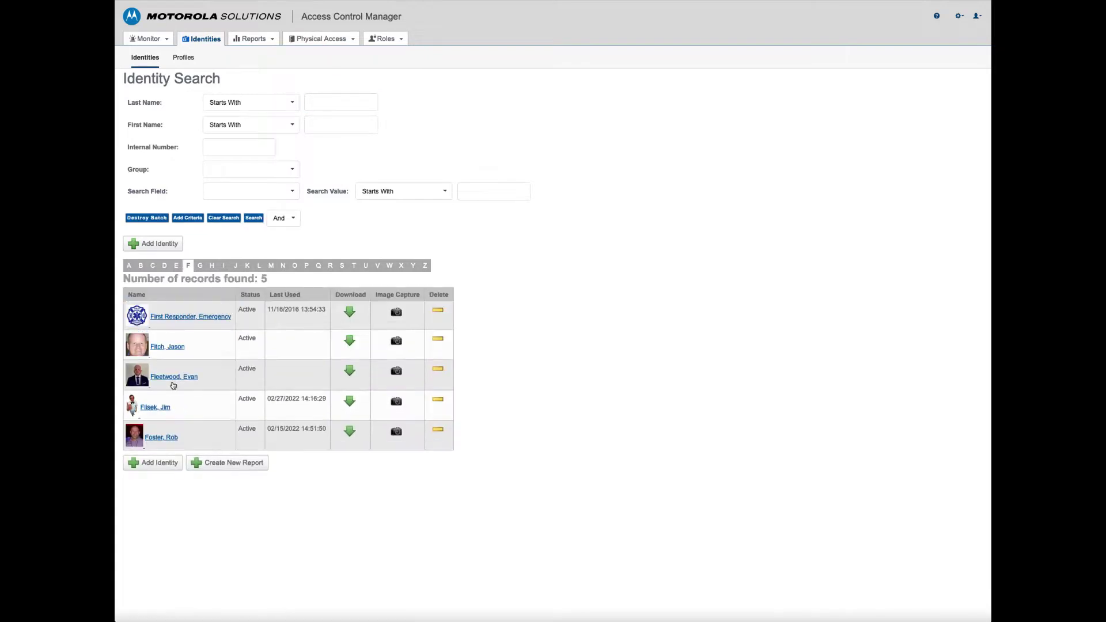
pyautogui.click(175, 346)
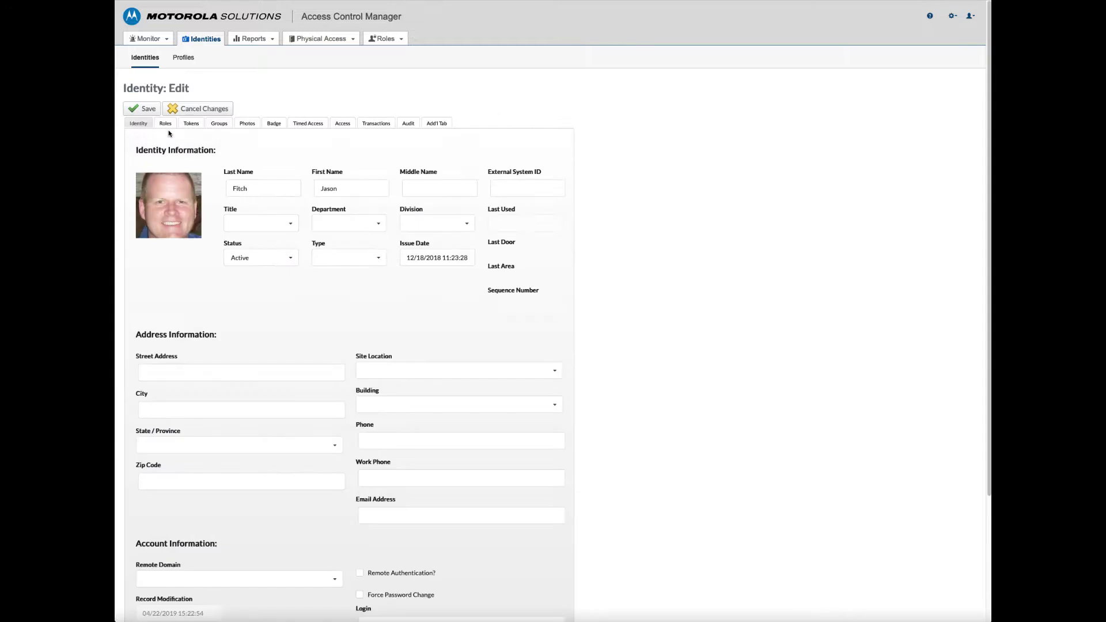
# Show the identity's roles and select A-Super Admin in the Available list
pyautogui.click(165, 125)
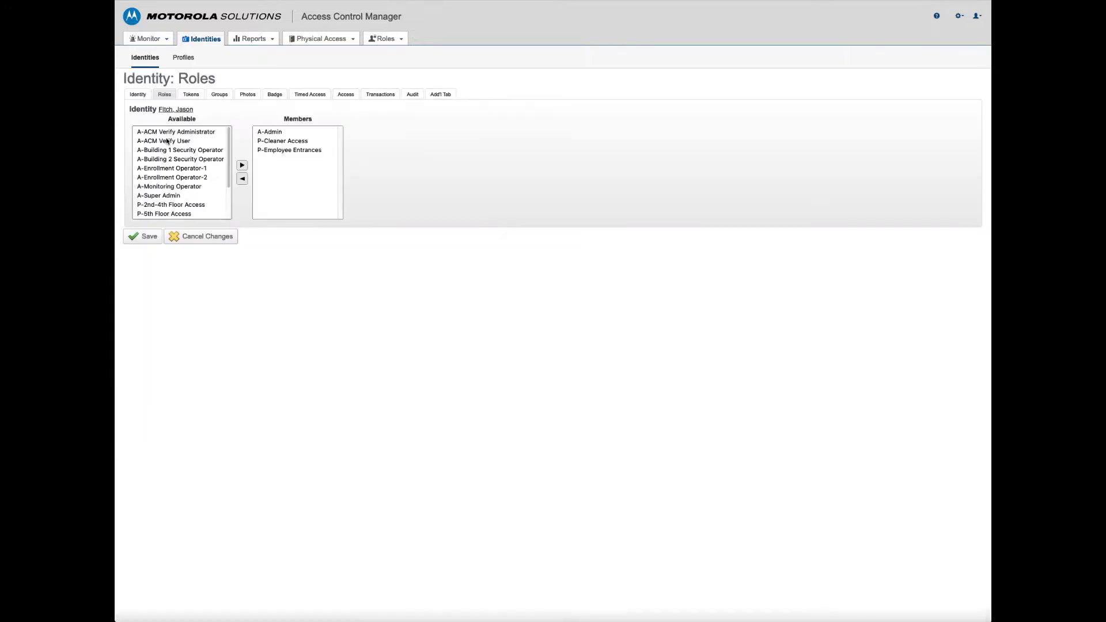
pyautogui.moveTo(167, 131); pyautogui.dragTo(165, 217)
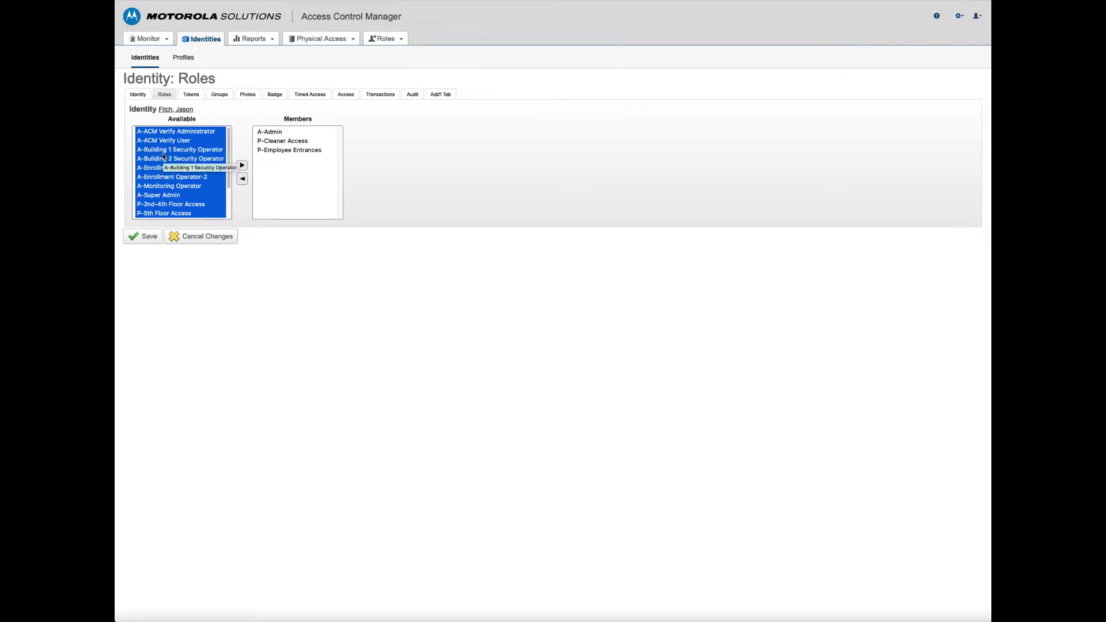
pyautogui.click(159, 197)
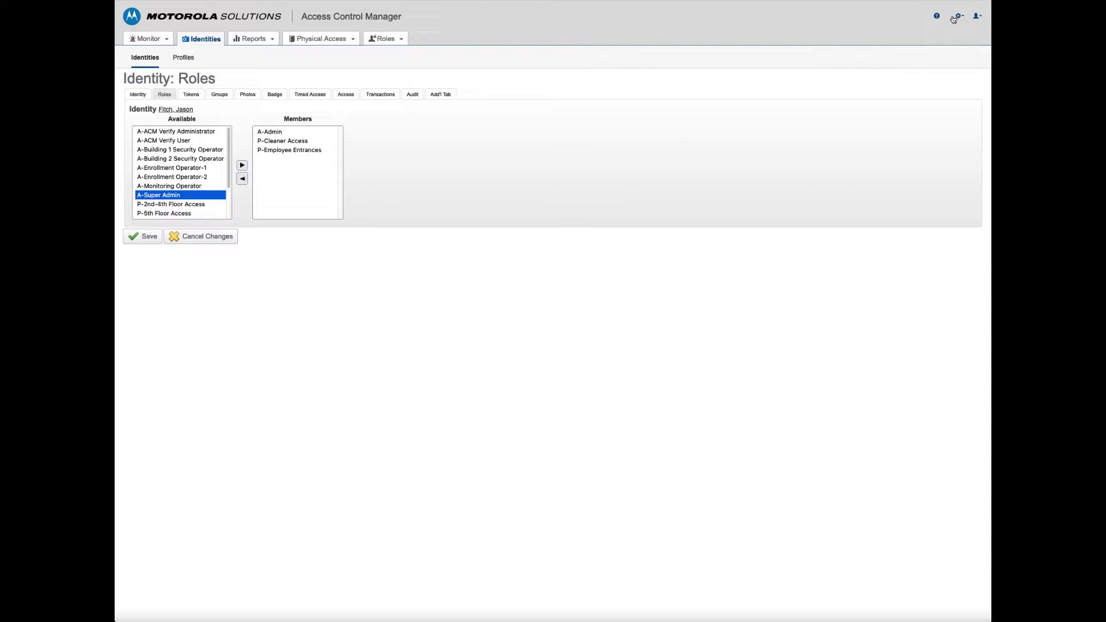
# Leave the identity unsaved, check the Delegations list, then open role A-Enrollment Operator-1
pyautogui.moveTo(341, 35)
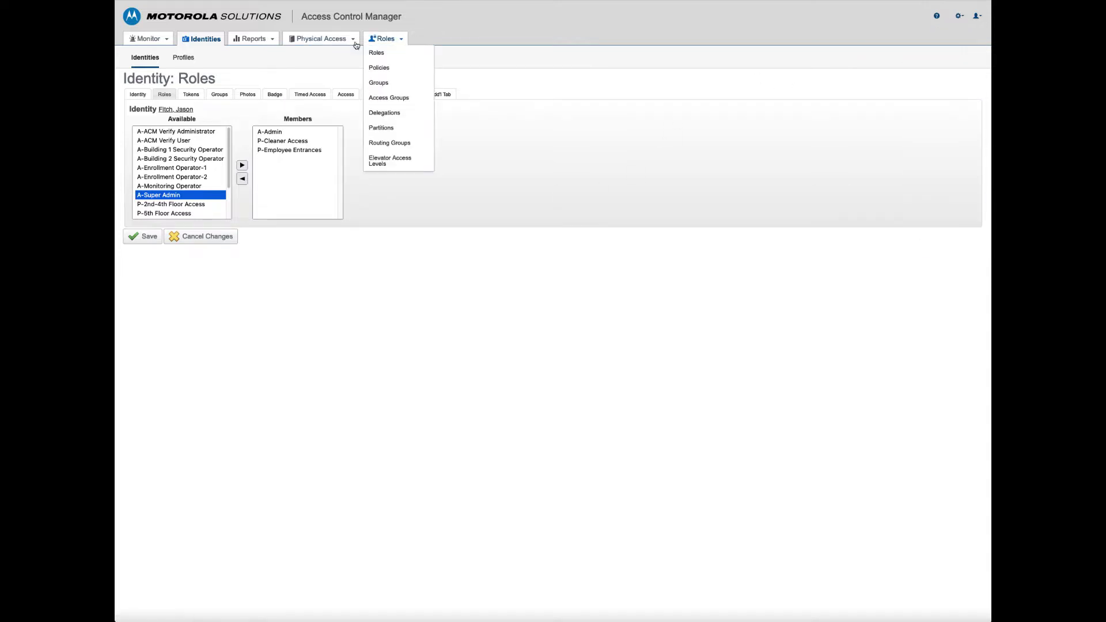
pyautogui.click(383, 38)
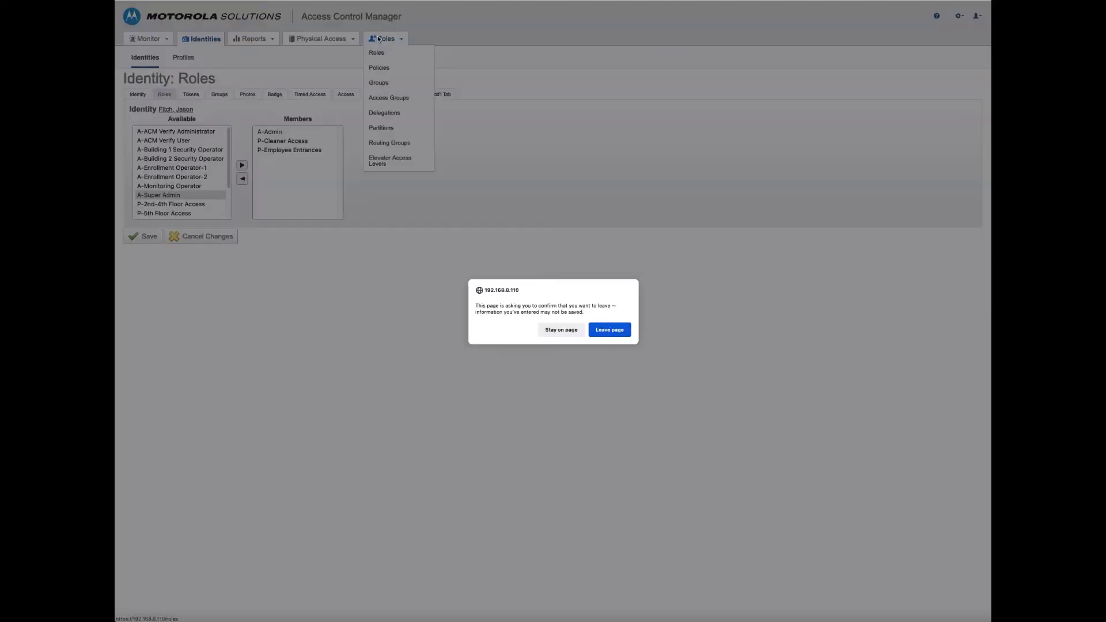
pyautogui.click(609, 329)
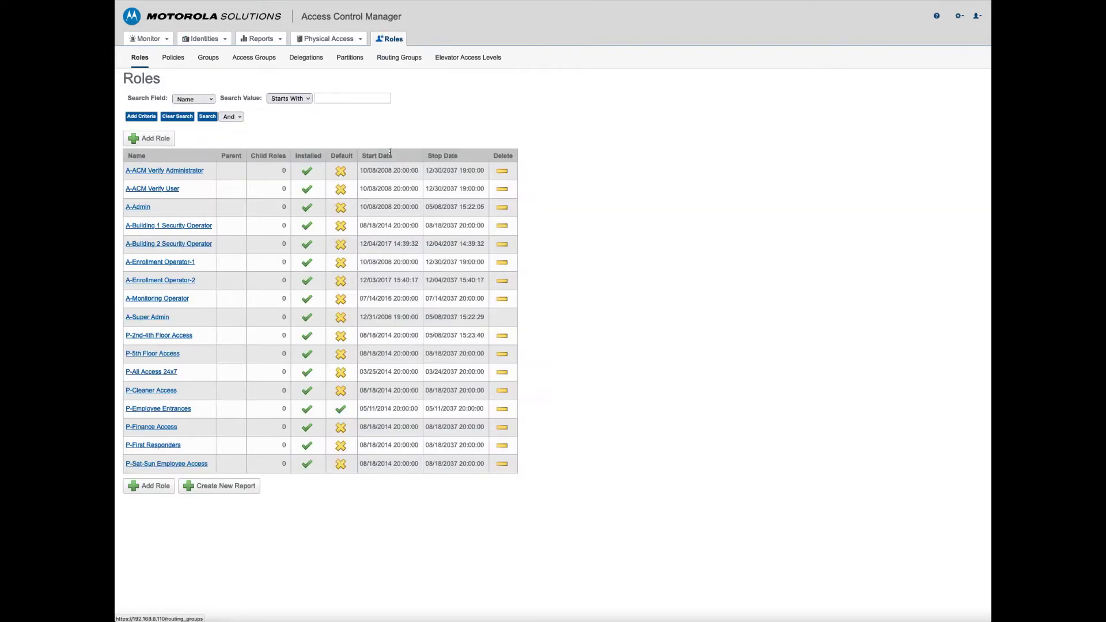
pyautogui.click(313, 60)
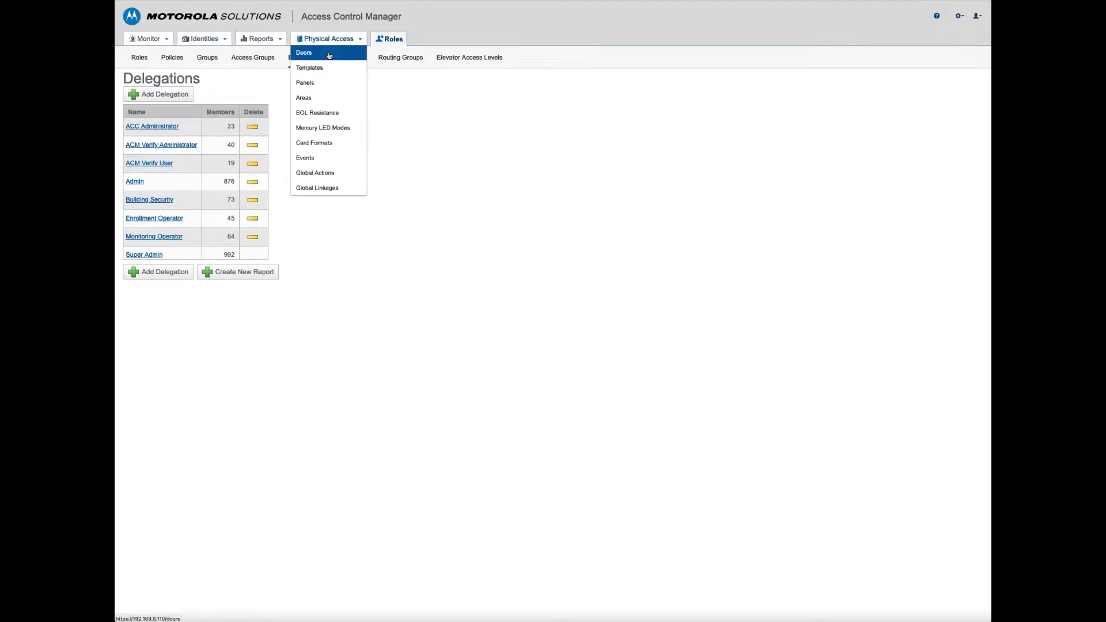
pyautogui.click(139, 58)
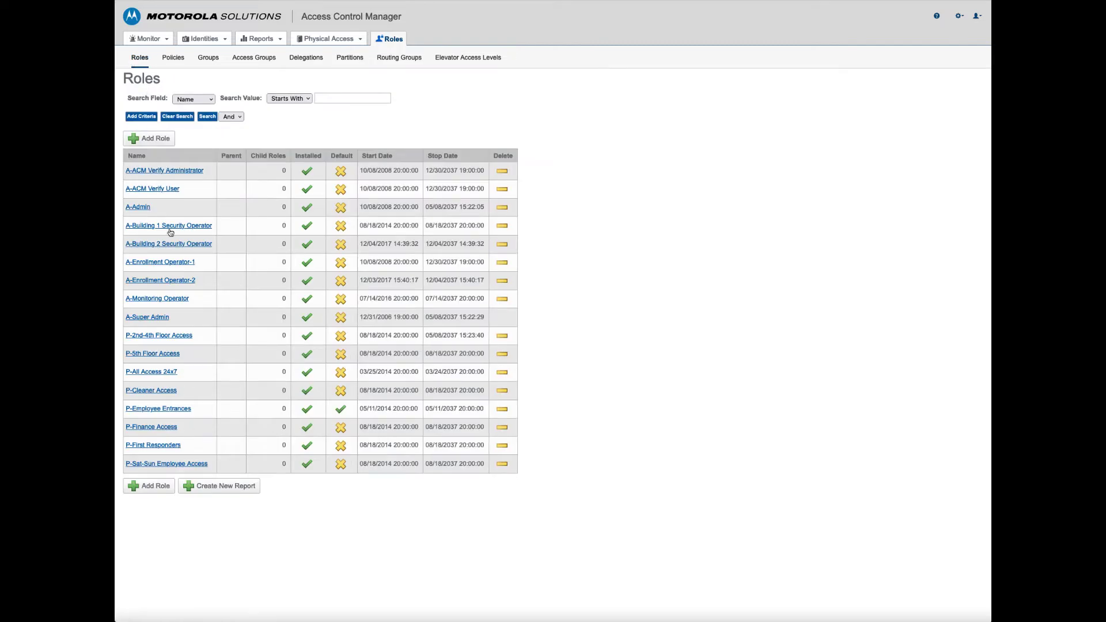
pyautogui.click(173, 264)
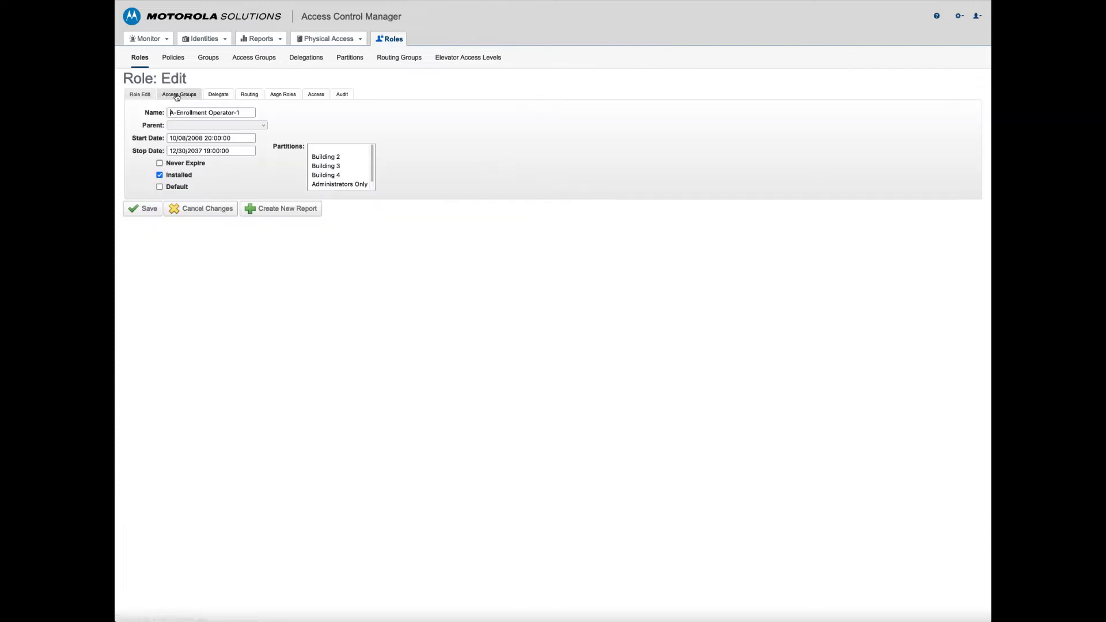
# Check the role's Delegate tab and assignable roles: P-2nd-4th Floor, P-Employee Entrances, P-Finance, P-Sat-Sun Employee Access
pyautogui.click(223, 98)
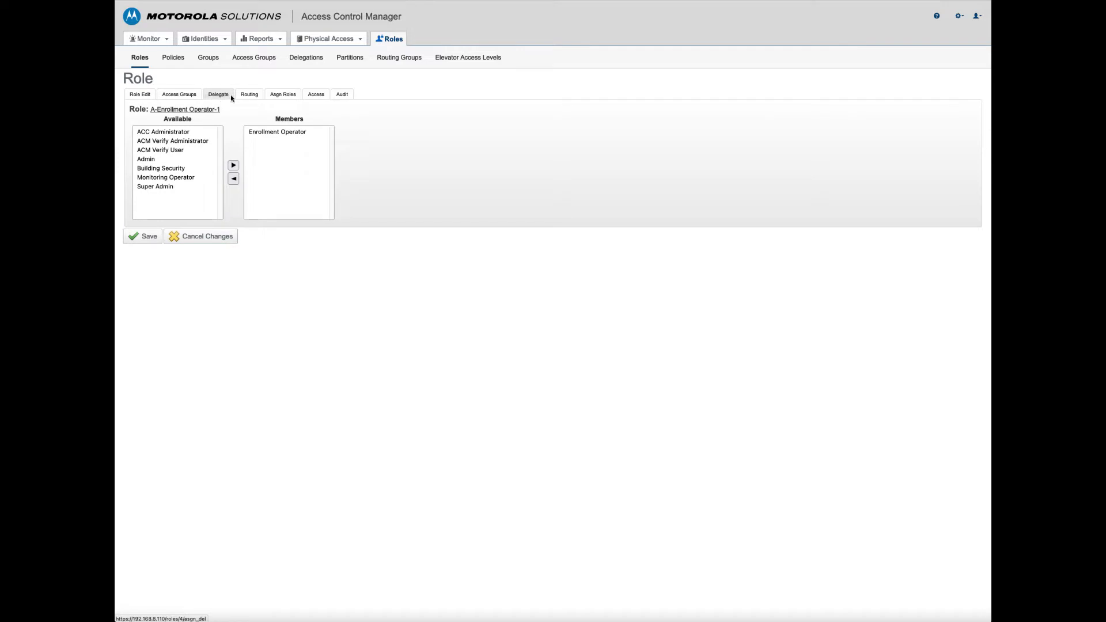
pyautogui.click(285, 100)
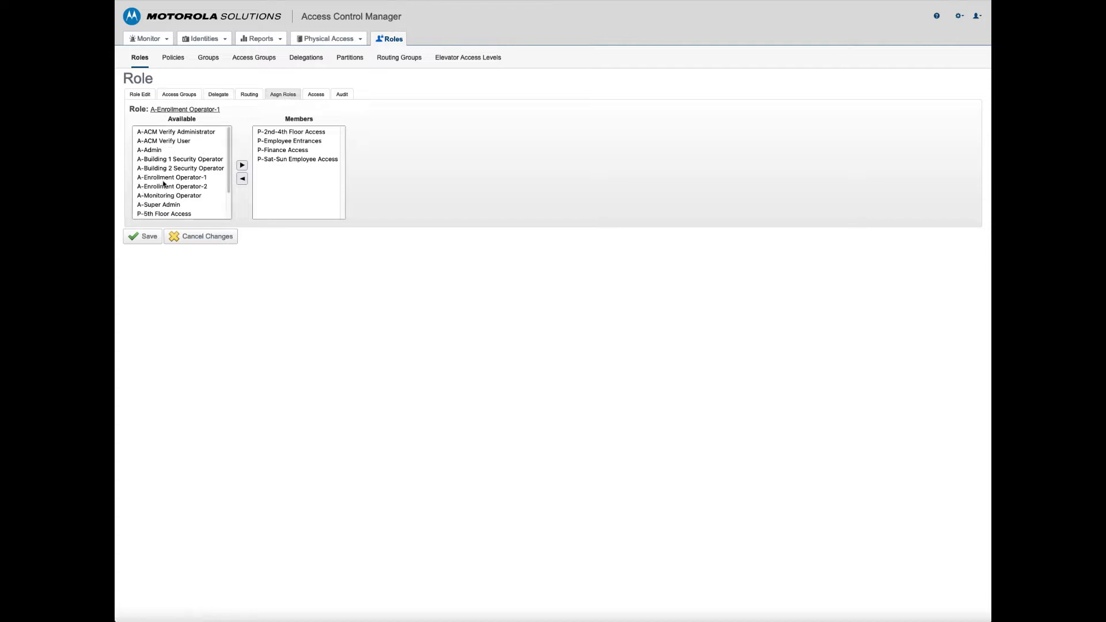
pyautogui.scroll(-2, 164, 183)
pyautogui.scroll(2, 163, 183)
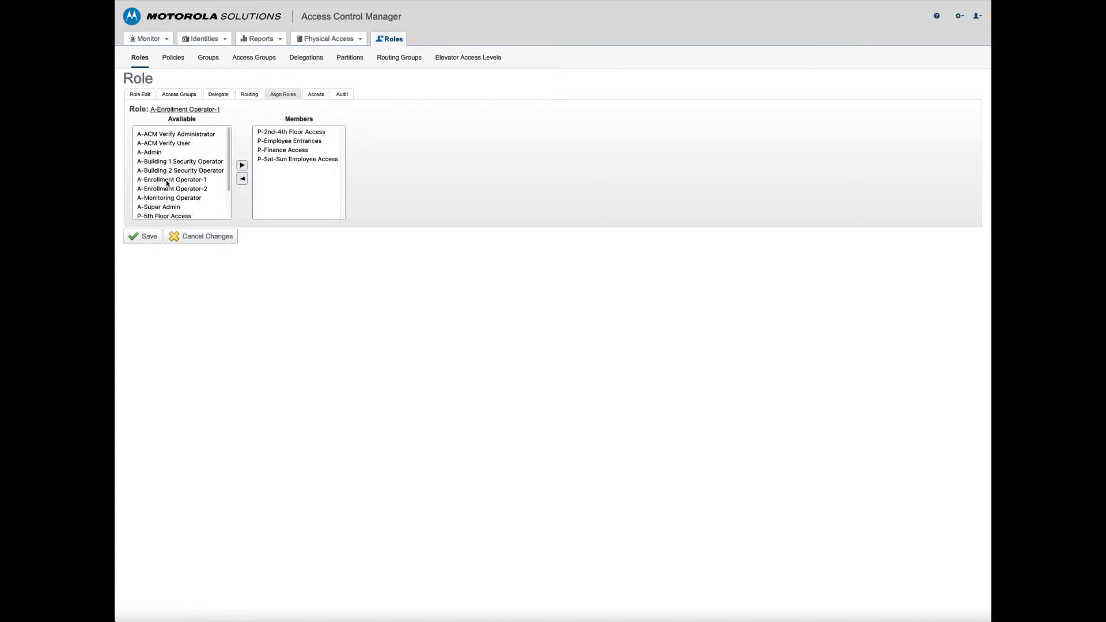
pyautogui.click(283, 132)
pyautogui.click(282, 142)
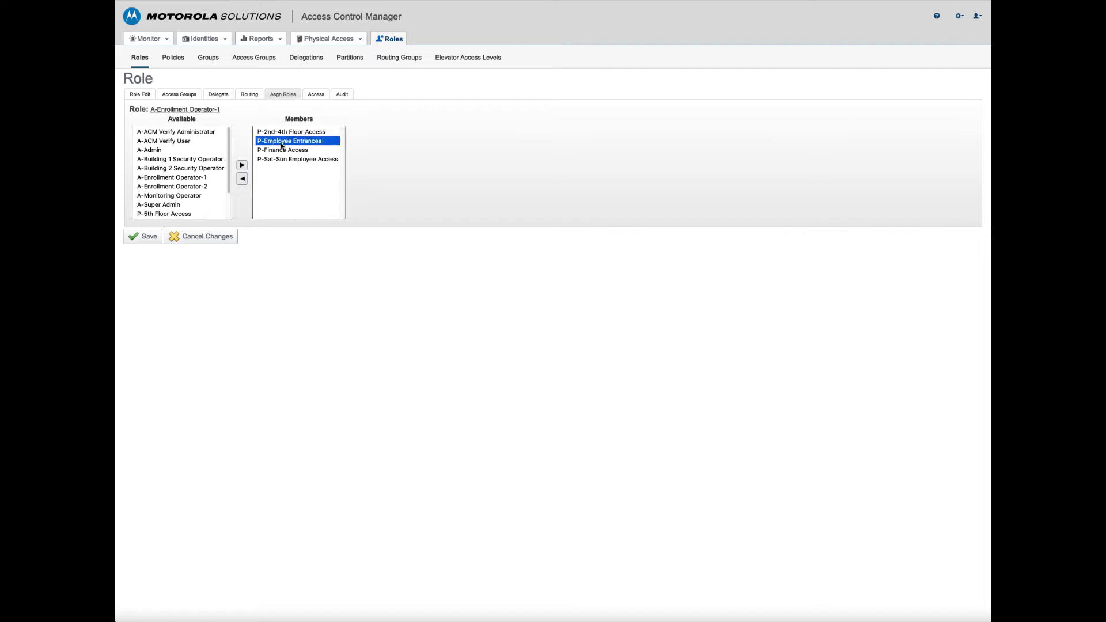
pyautogui.click(281, 151)
pyautogui.click(280, 160)
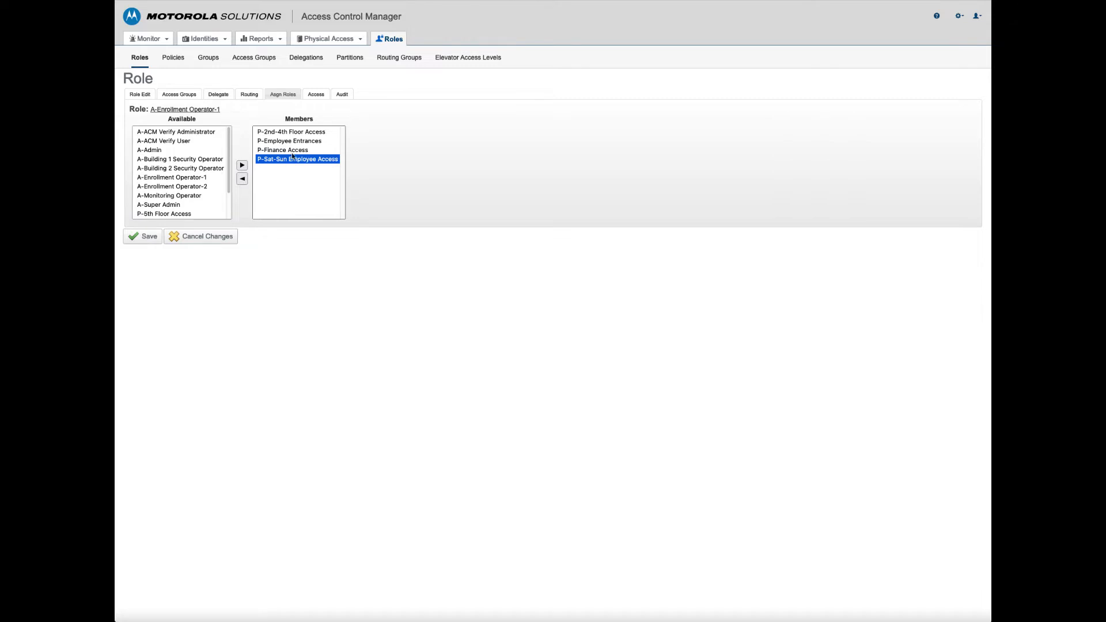
# Log out and sign back in as the limited test user, declining to save the password
pyautogui.moveTo(956, 18)
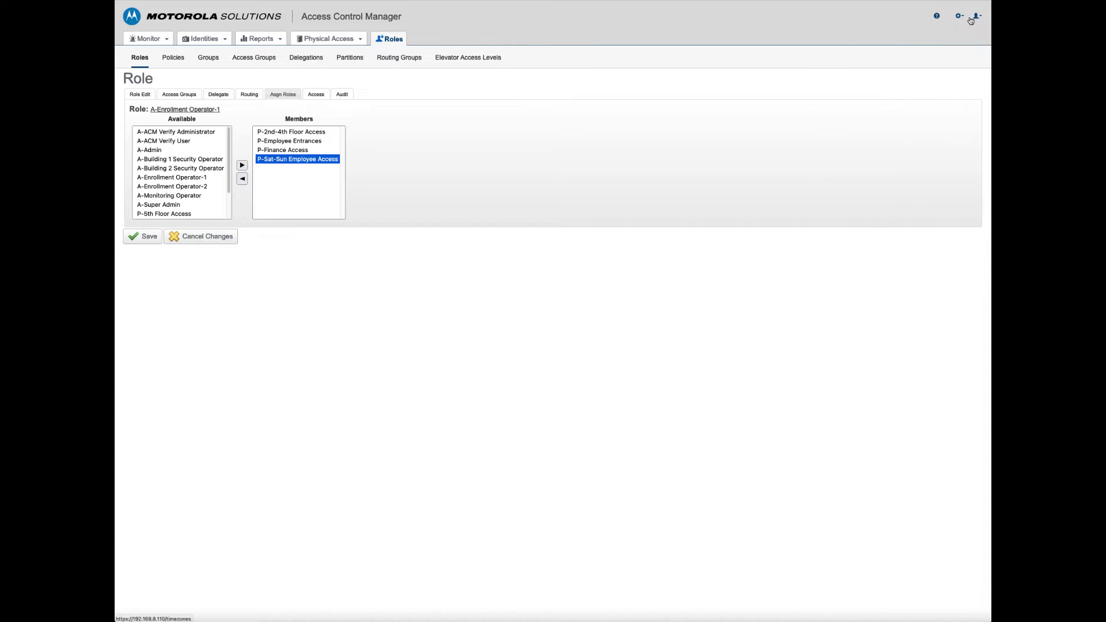
pyautogui.click(958, 78)
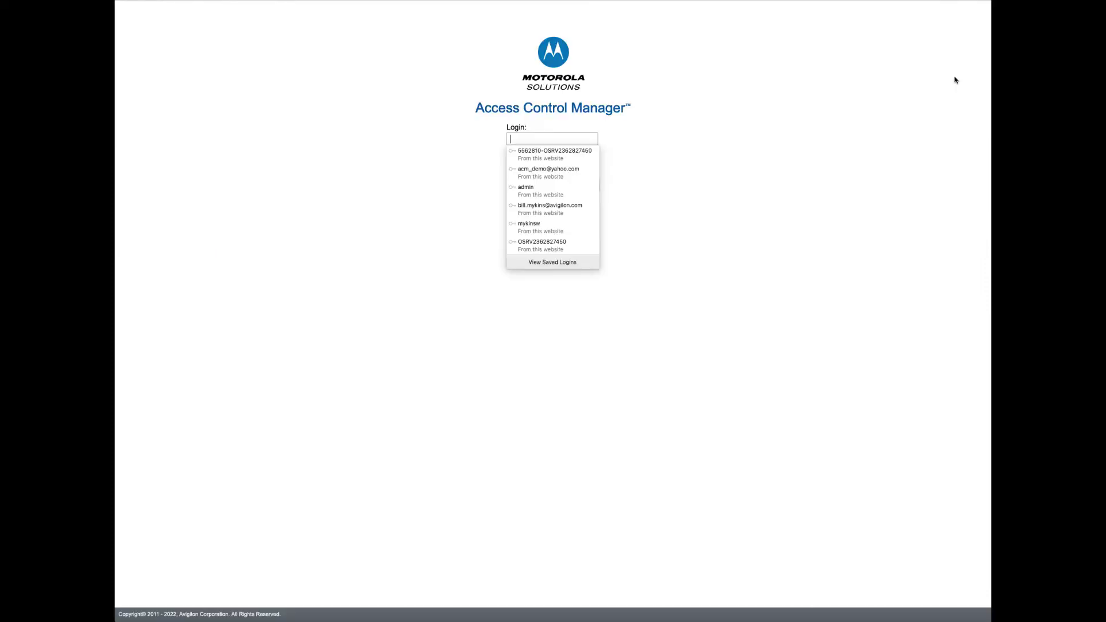
pyautogui.click(537, 139)
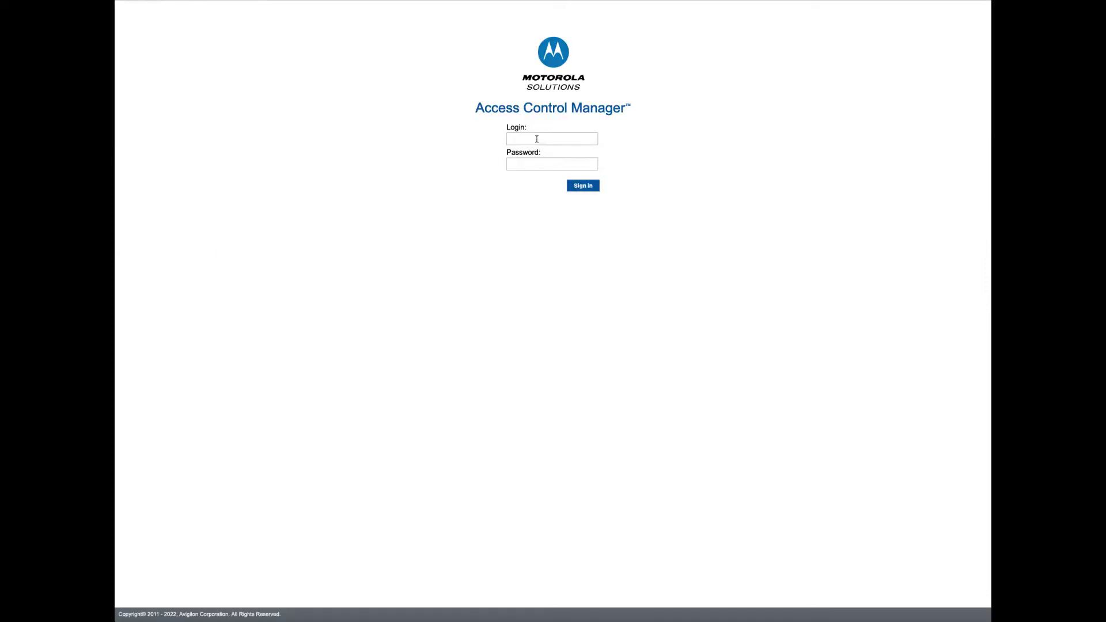
pyautogui.write('sa')
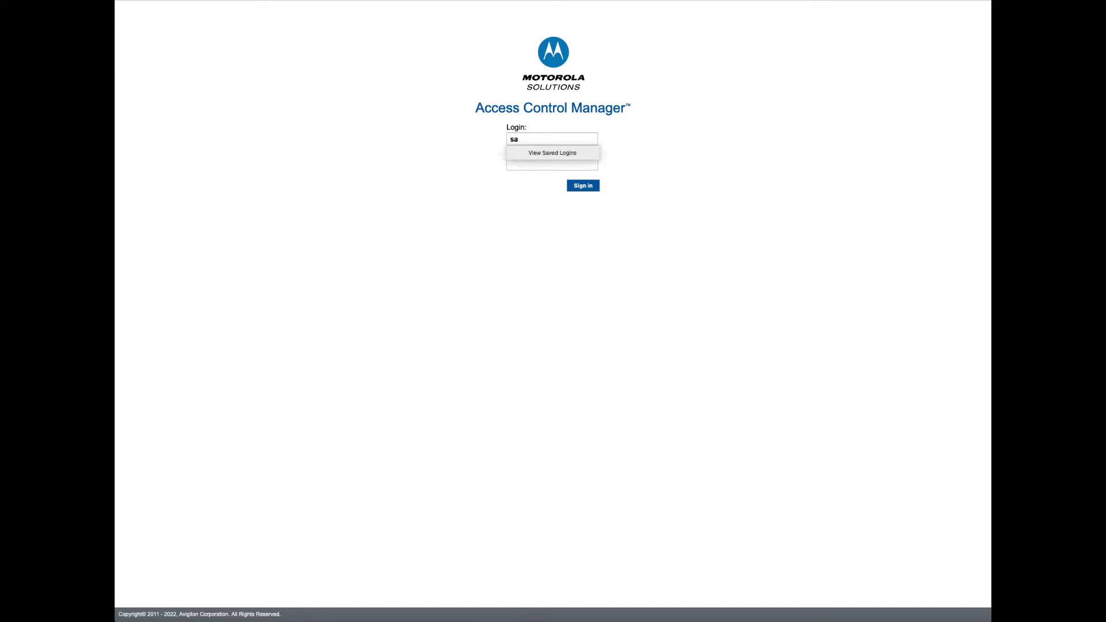
pyautogui.press('Tab')
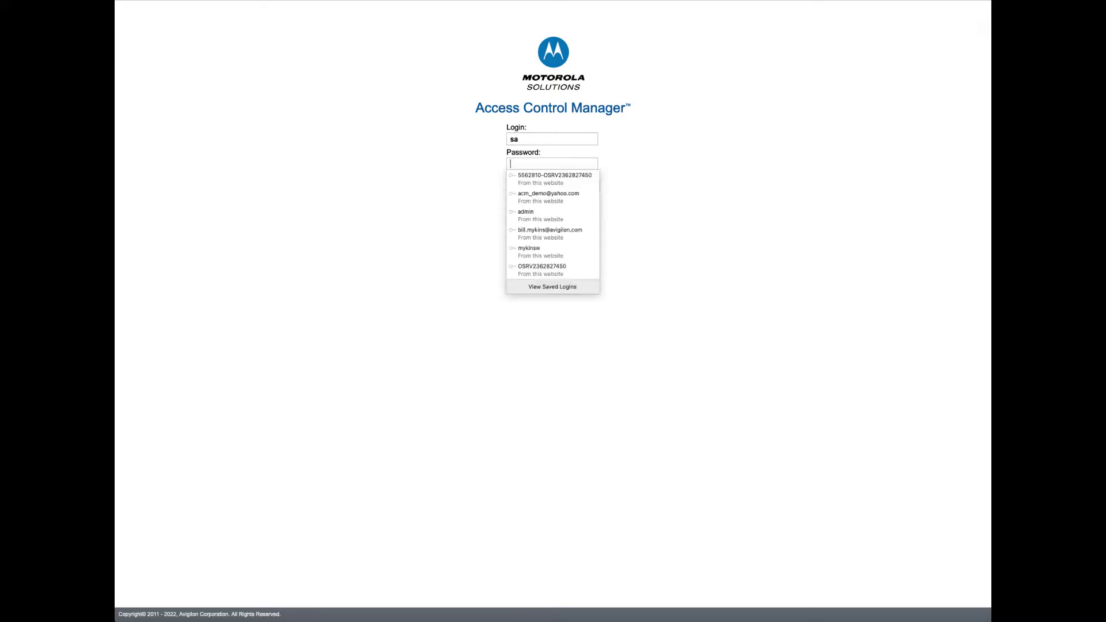
pyautogui.write('*****')
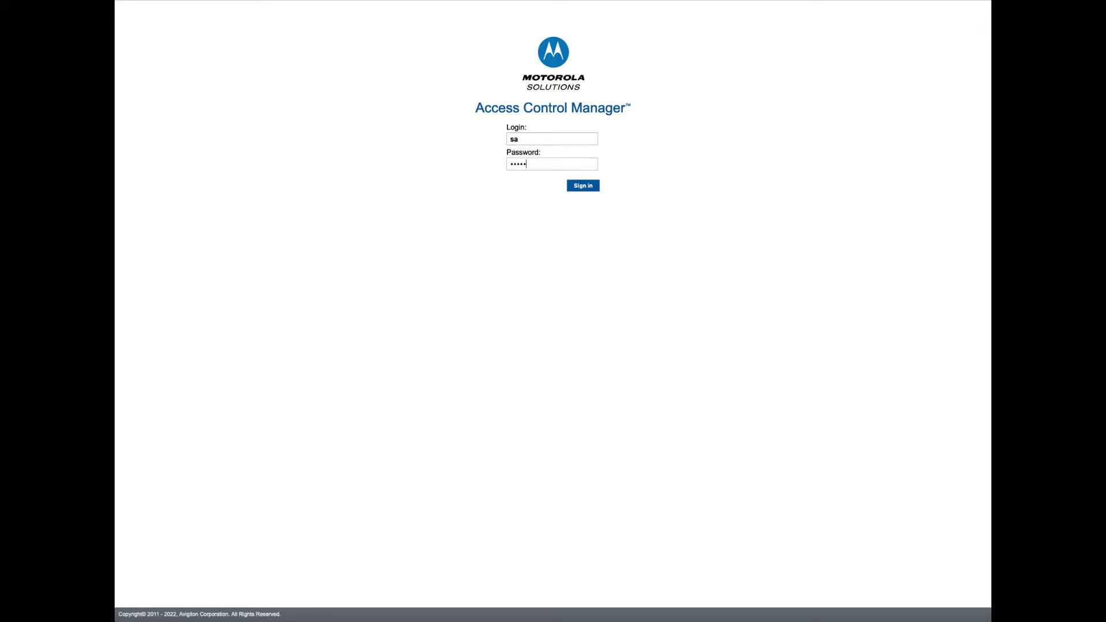
pyautogui.press('Return')
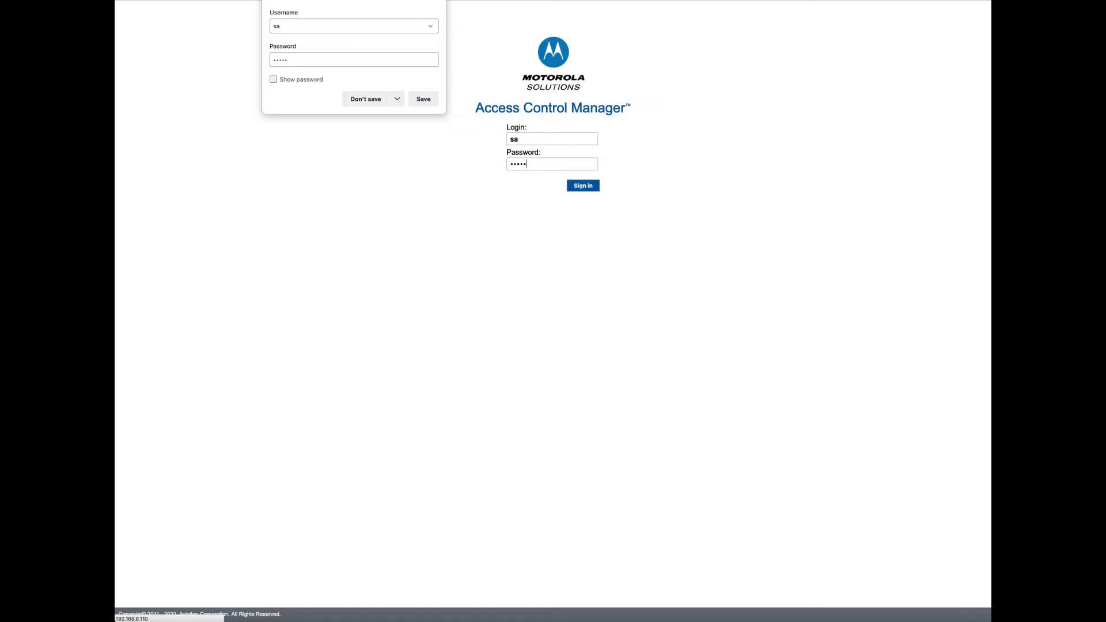
pyautogui.click(359, 105)
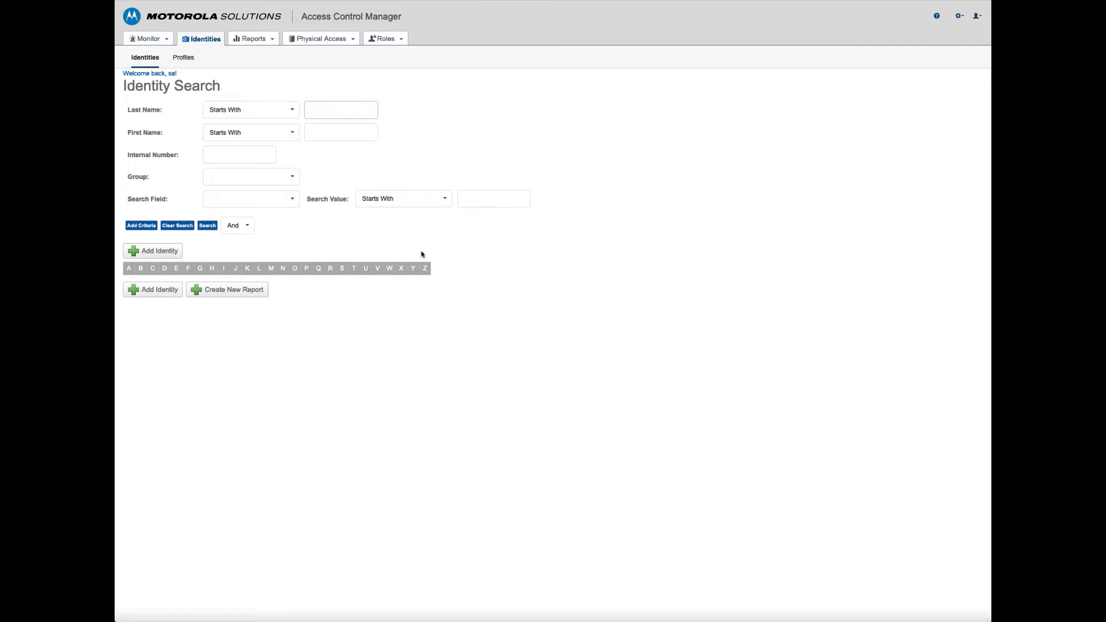
# Attempt the Doors and Roles listings, both denied for missing delegation
pyautogui.click(333, 41)
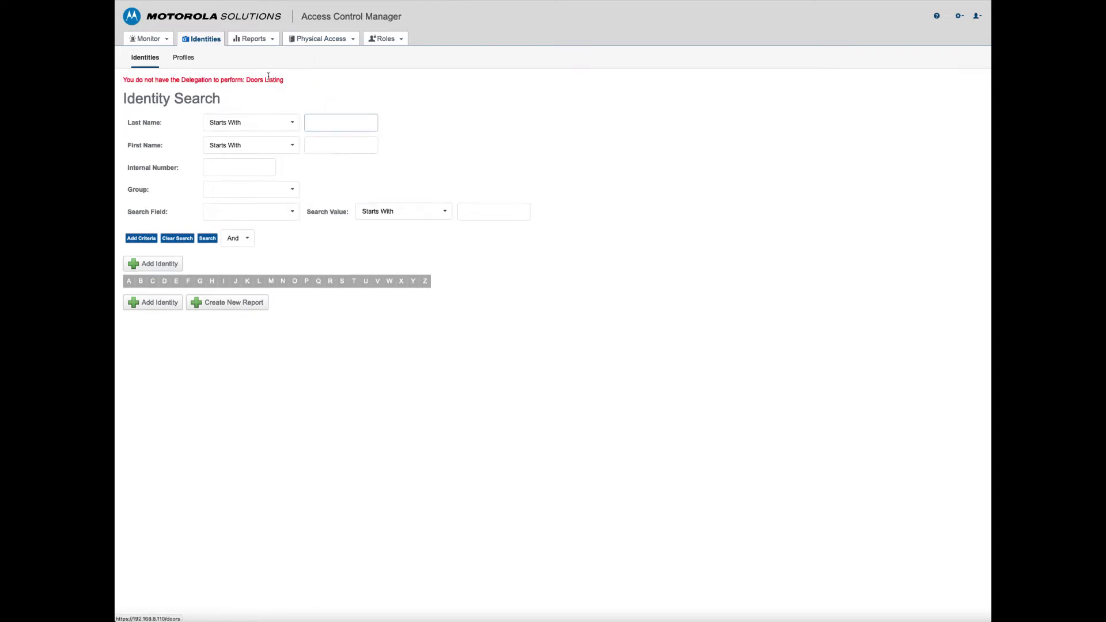
pyautogui.moveTo(137, 79); pyautogui.dragTo(387, 86)
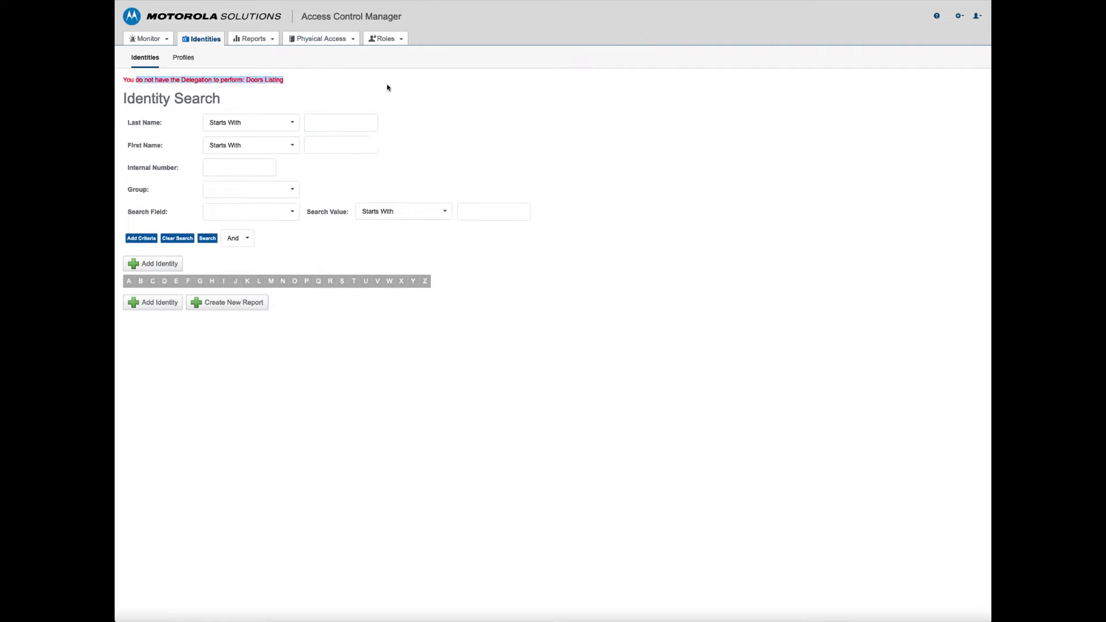
pyautogui.moveTo(382, 44)
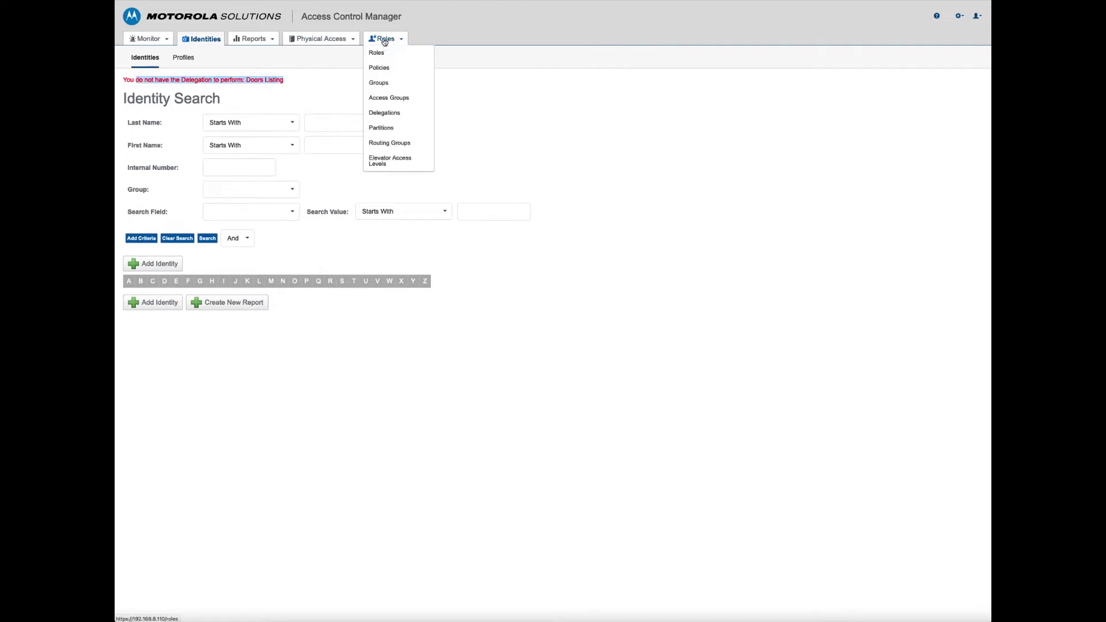
pyautogui.click(384, 39)
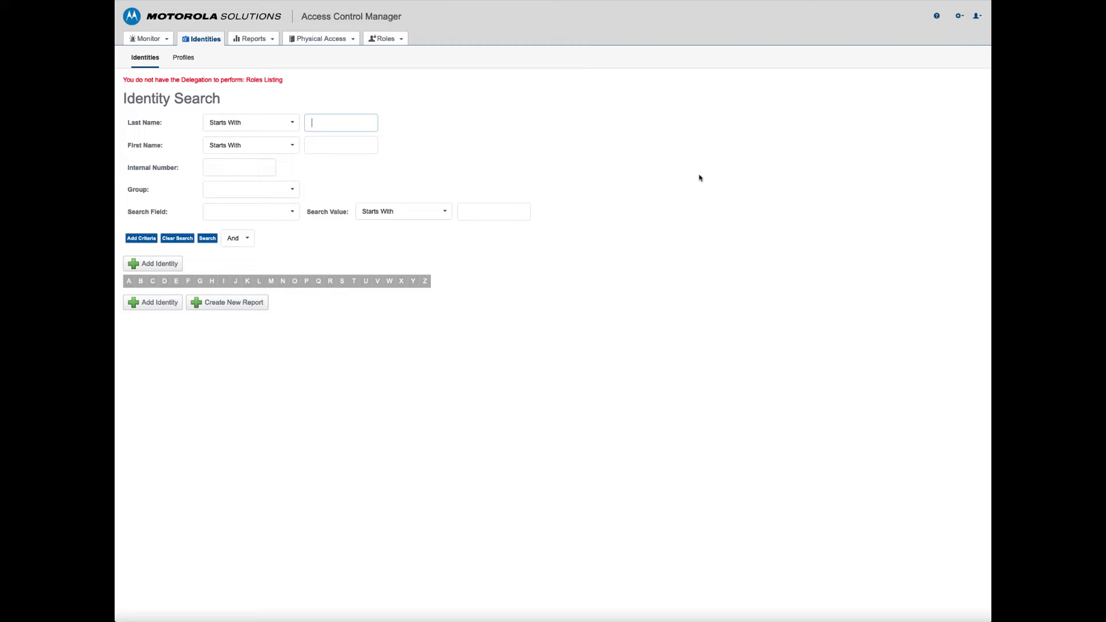
# Open the last of the five identities listed under letter M for editing
pyautogui.click(204, 40)
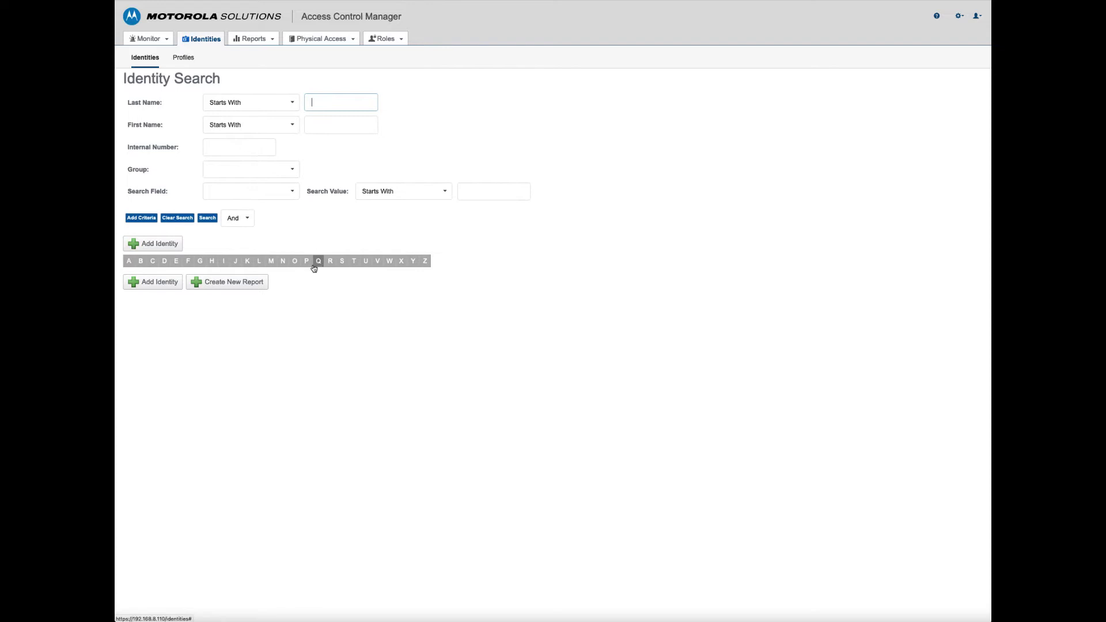
pyautogui.click(272, 261)
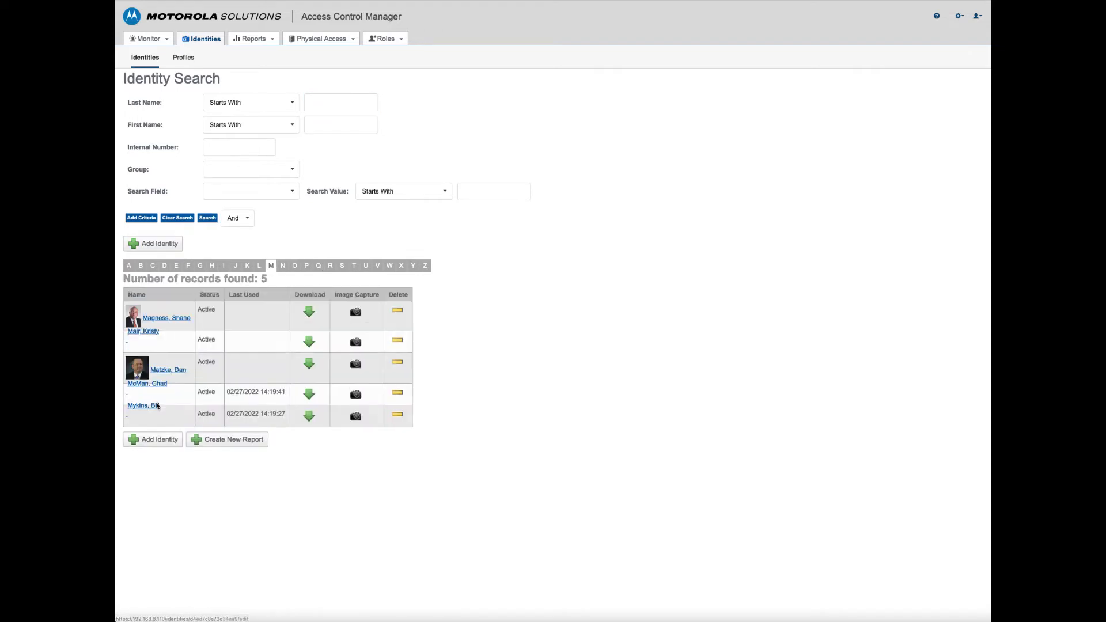
pyautogui.click(177, 438)
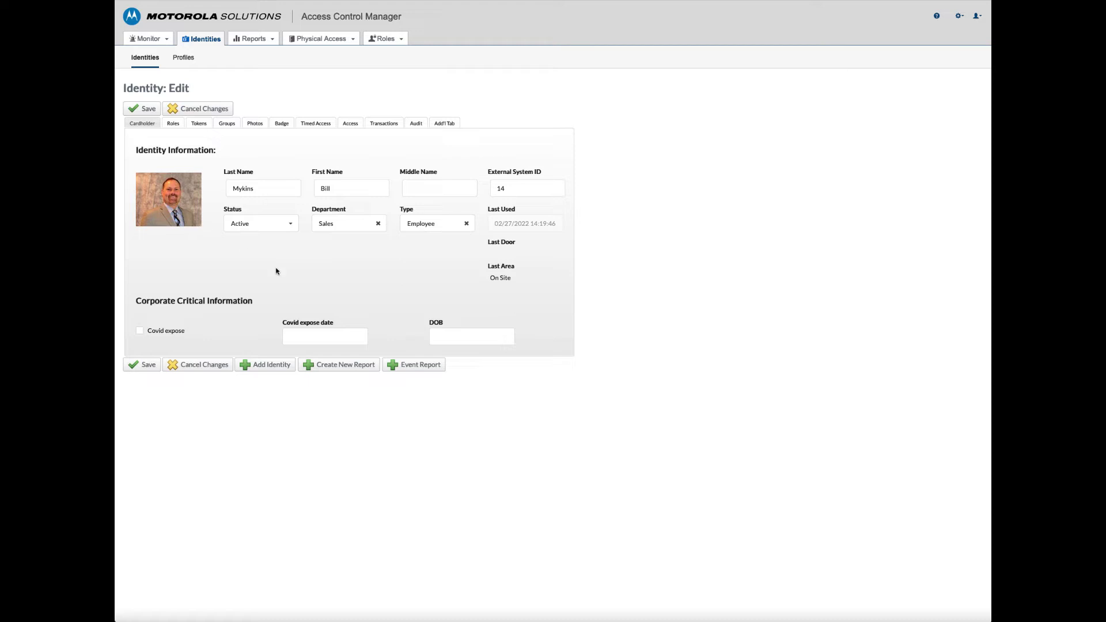
# Try saving the identity as Inactive, get the Identities Update denial, then list its 16 tokens
pyautogui.click(292, 227)
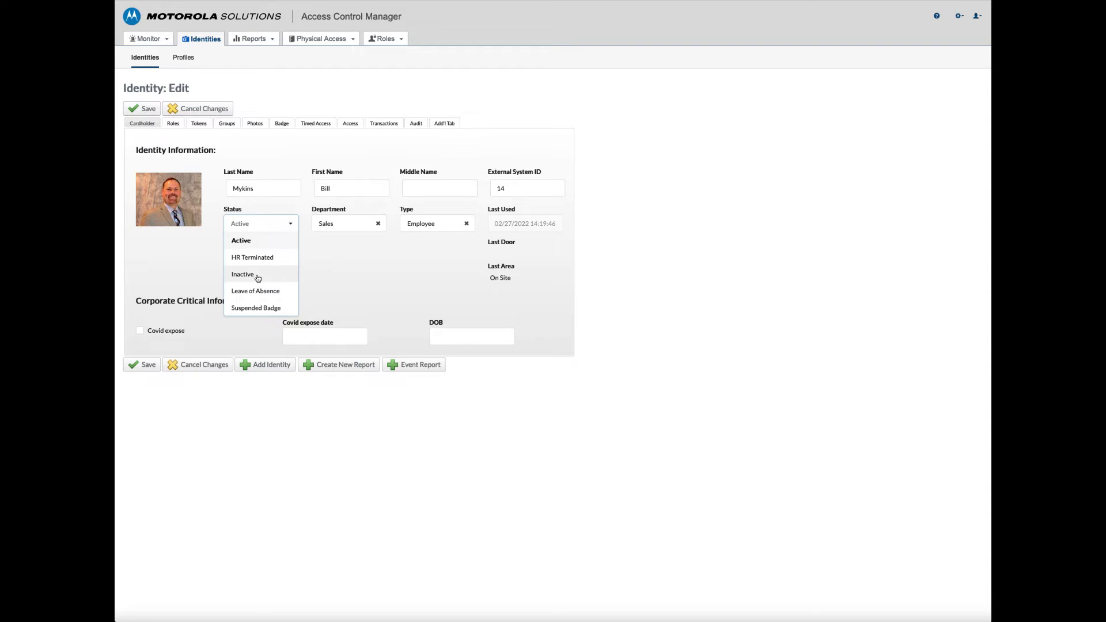
pyautogui.click(258, 275)
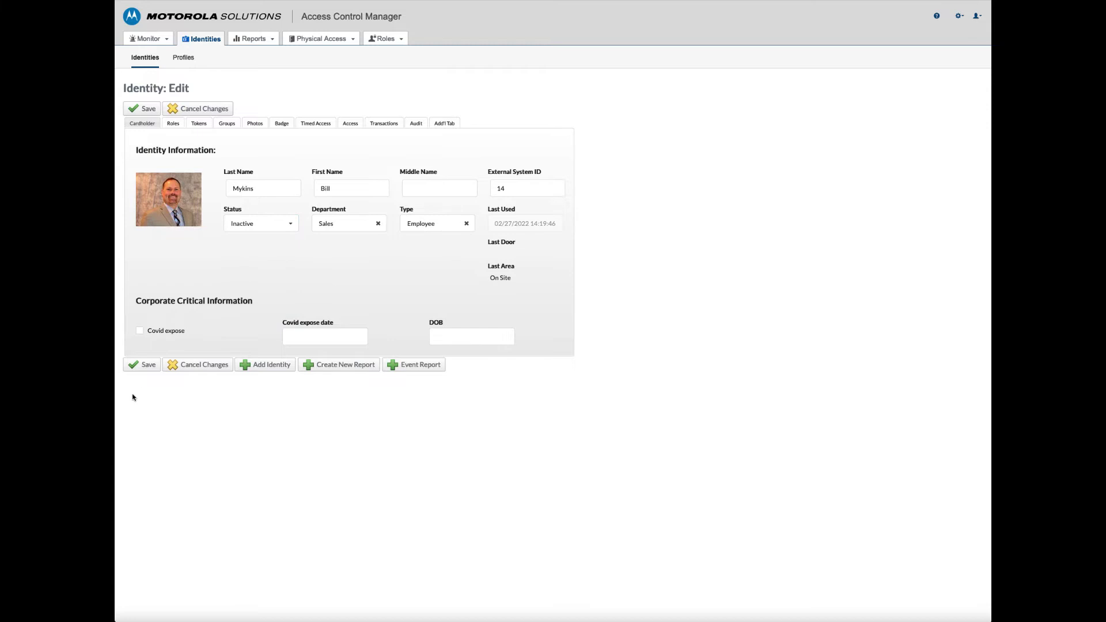
pyautogui.click(144, 368)
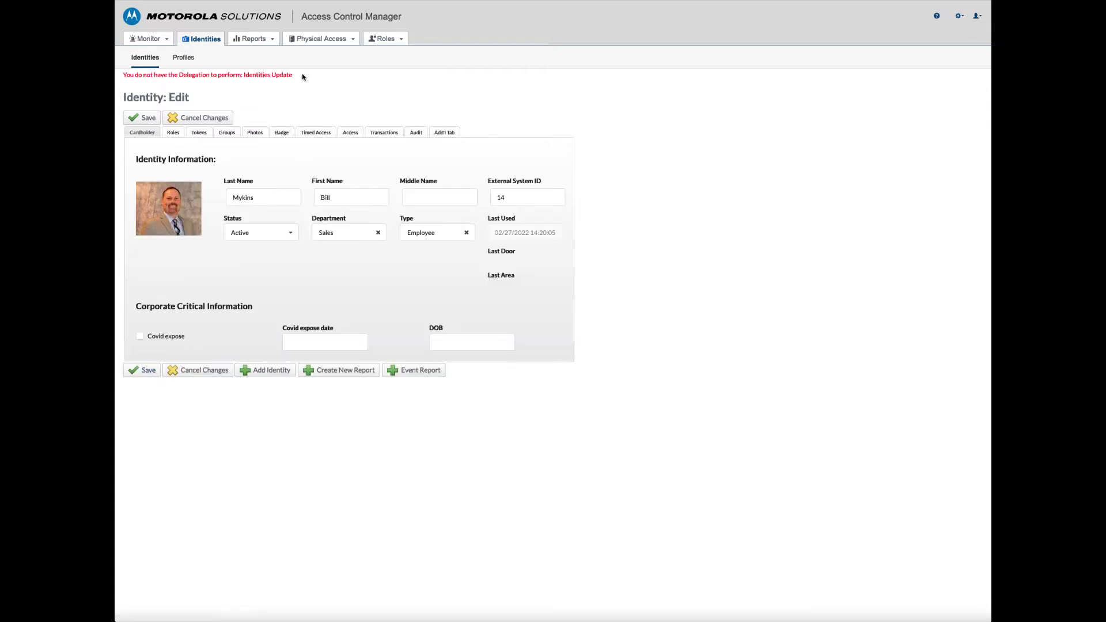
pyautogui.moveTo(295, 75); pyautogui.dragTo(123, 75)
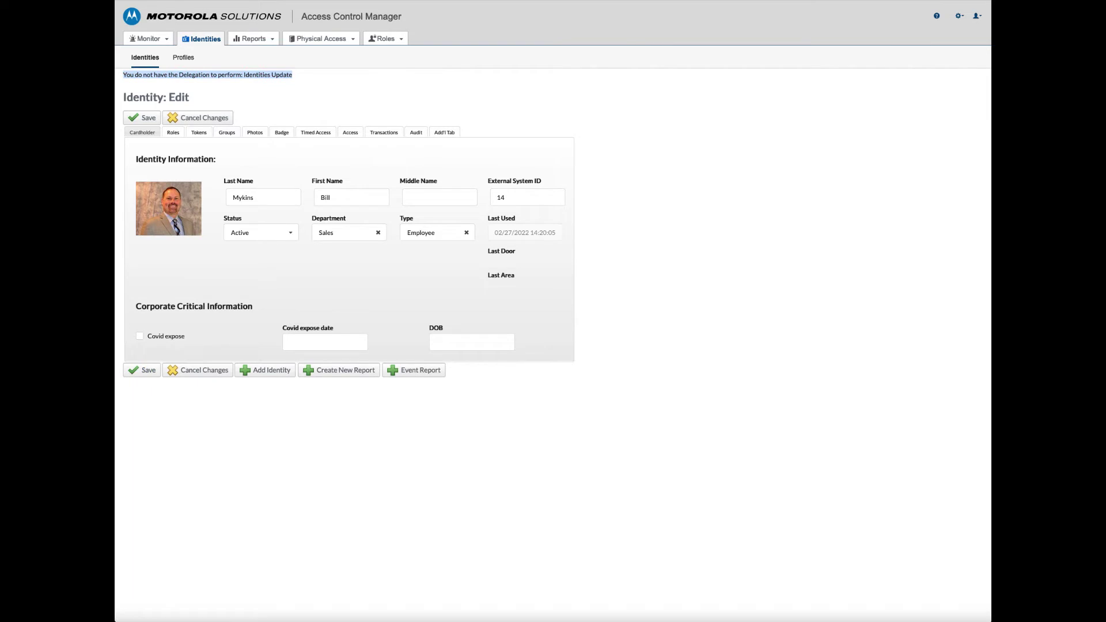
pyautogui.click(199, 133)
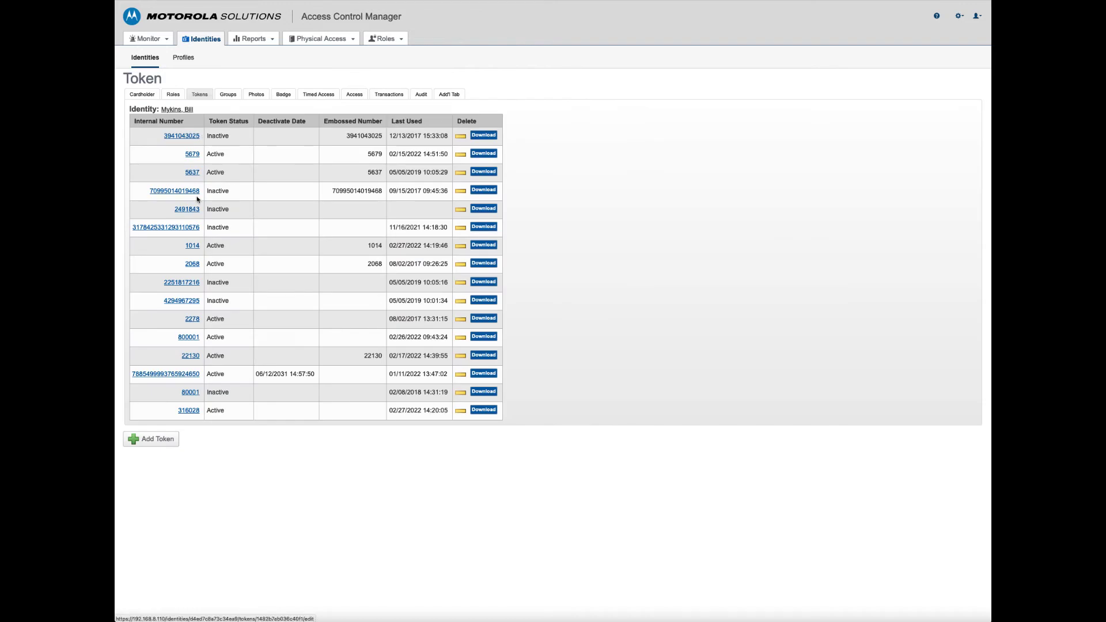
pyautogui.click(196, 320)
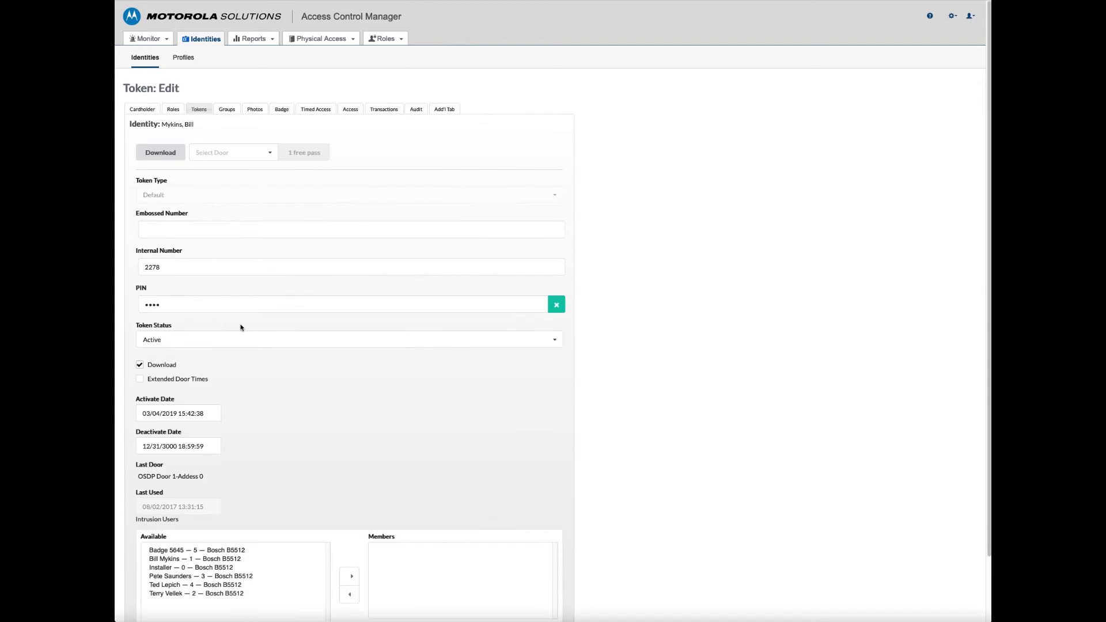
pyautogui.click(210, 337)
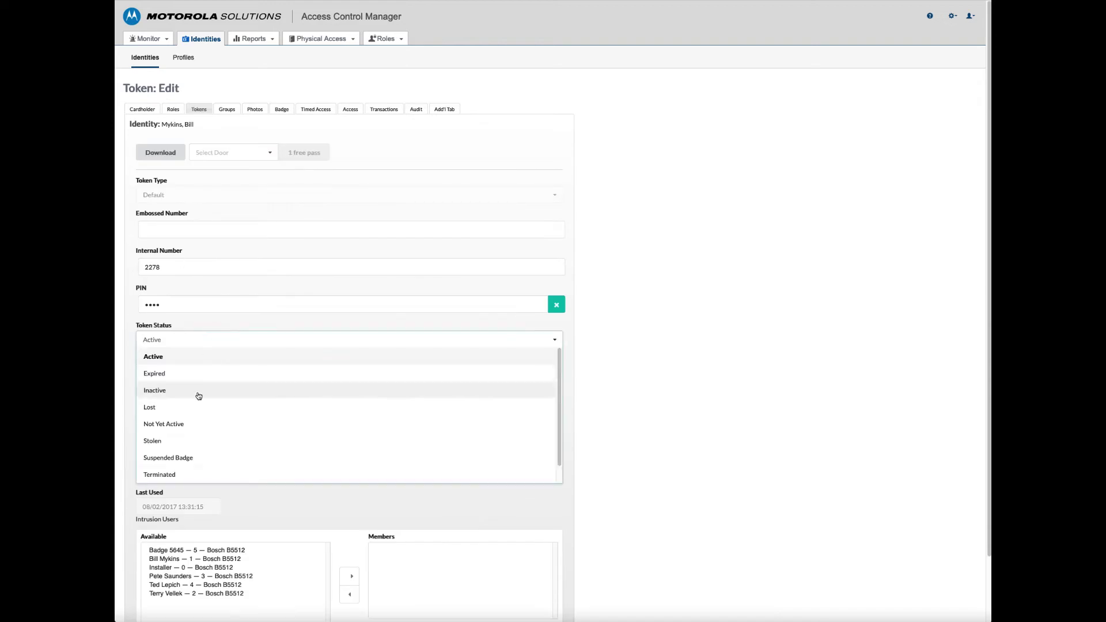
pyautogui.click(158, 408)
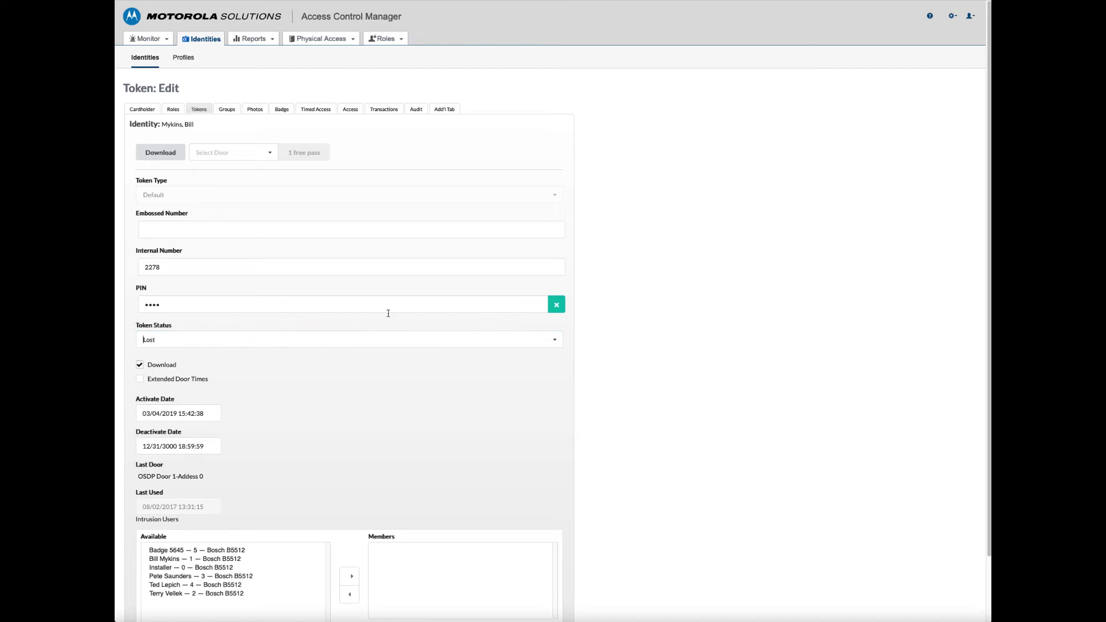
pyautogui.scroll(-2, 328, 334)
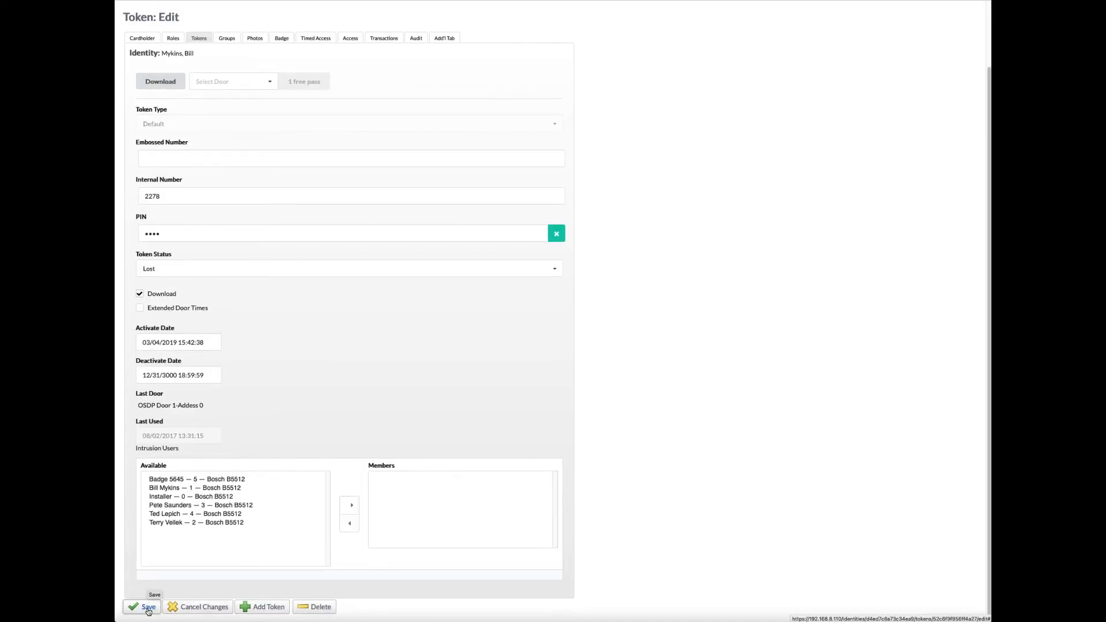
pyautogui.click(148, 608)
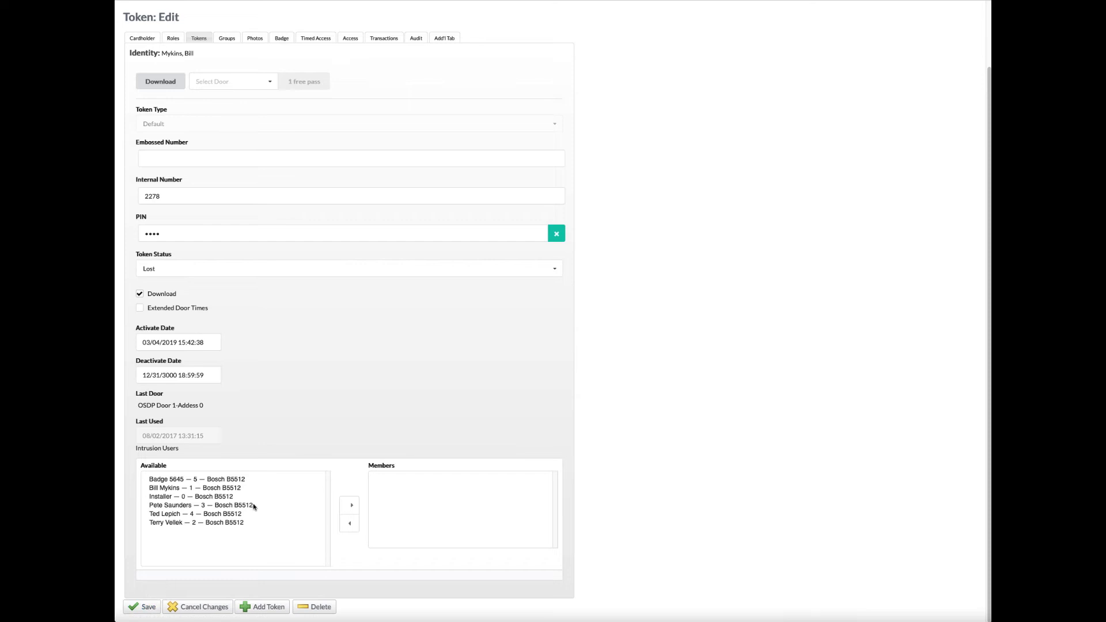
pyautogui.scroll(3, 352, 286)
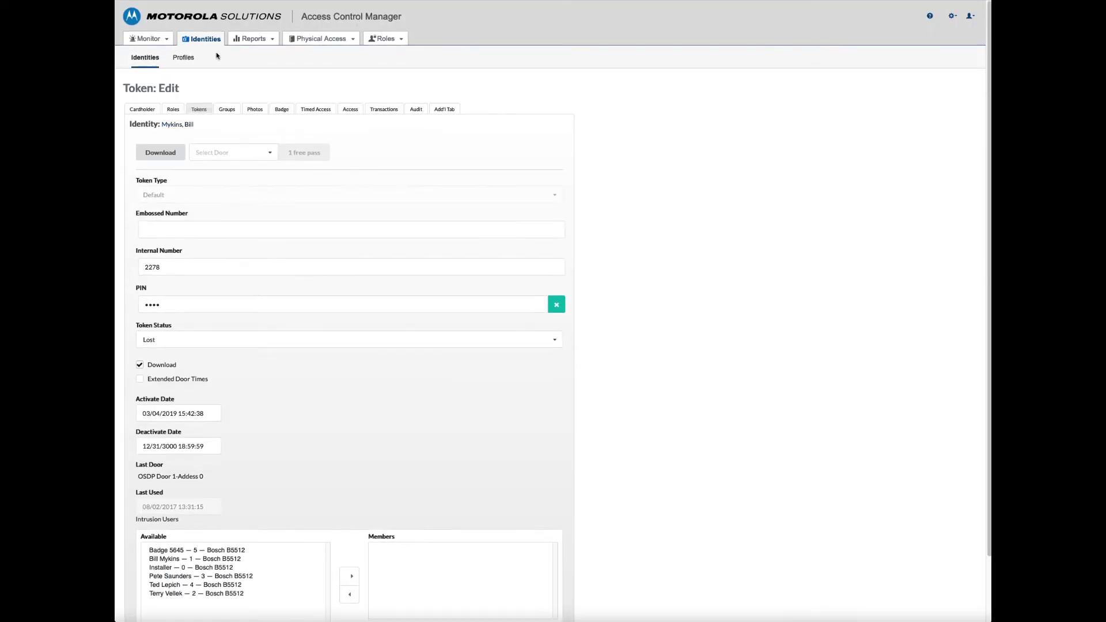
pyautogui.click(201, 40)
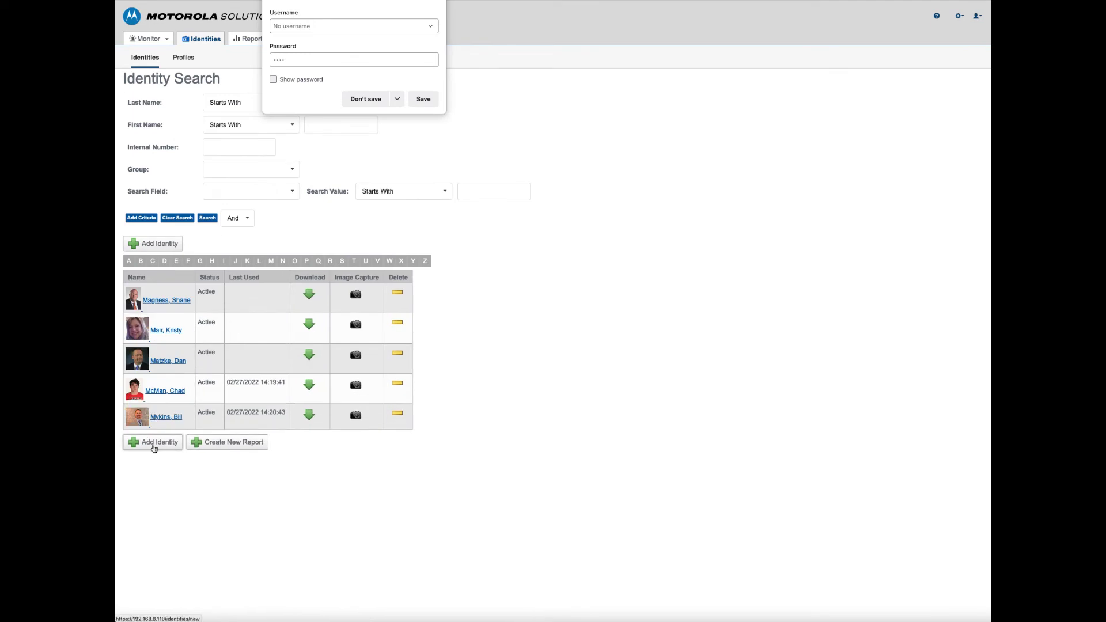
# Dismiss the password prompt, then add and save an identity with Last Name and First Name 'Test'
pyautogui.click(154, 447)
pyautogui.click(154, 447)
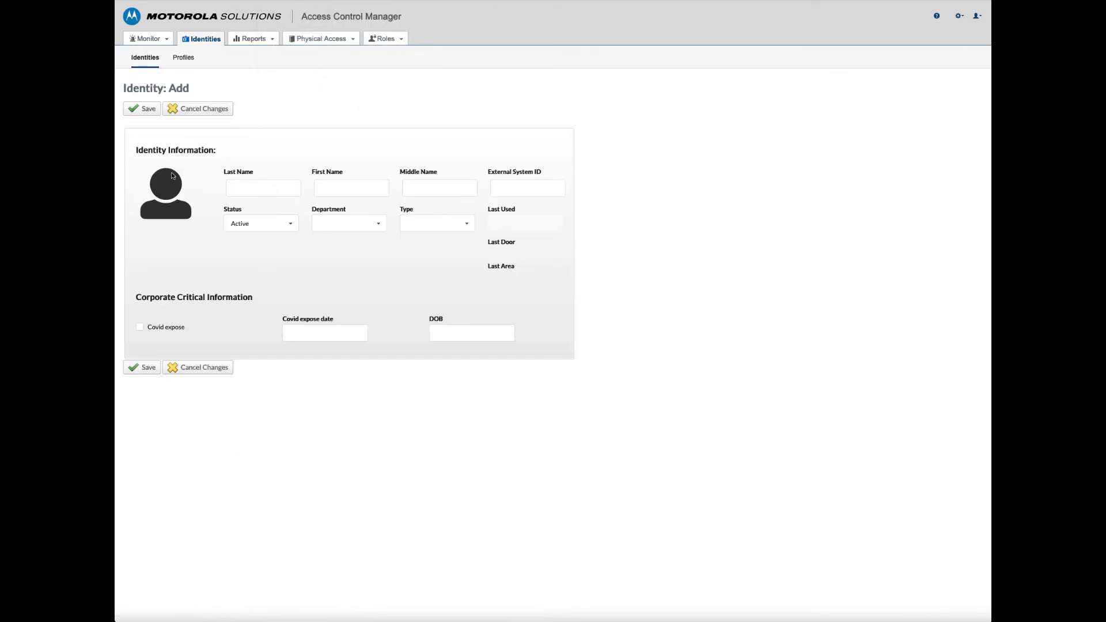
pyautogui.click(246, 181)
pyautogui.write('Test')
pyautogui.click(342, 187)
pyautogui.write('Test')
pyautogui.click(142, 368)
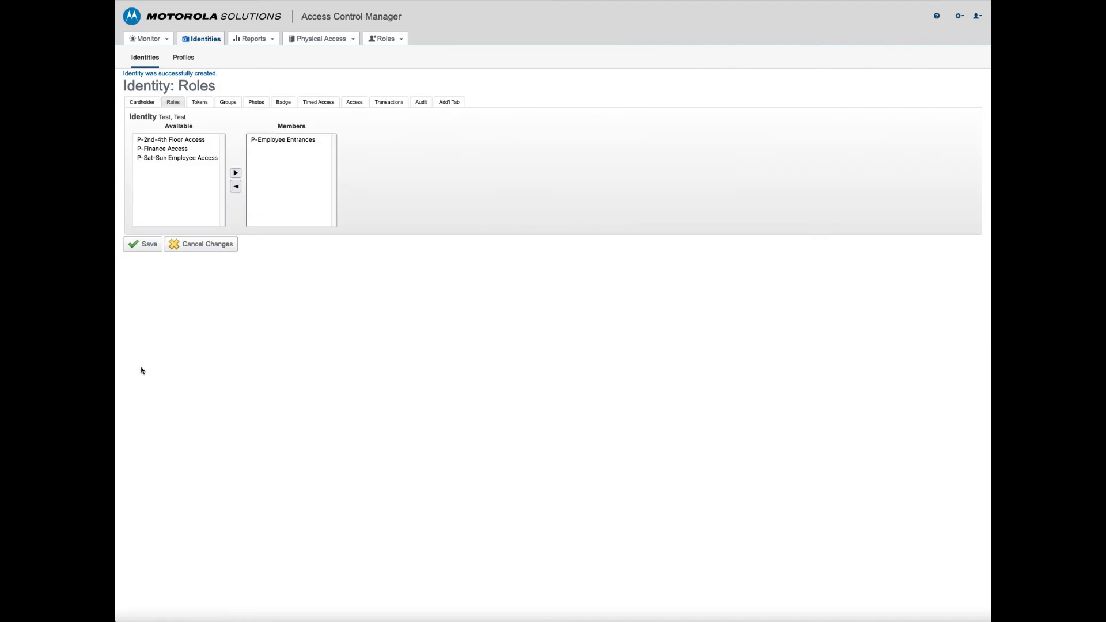
# Leave P-2nd-4th Floor, P-Finance and P-Sat-Sun roles unassigned and go to Tokens, discarding changes
pyautogui.click(165, 144)
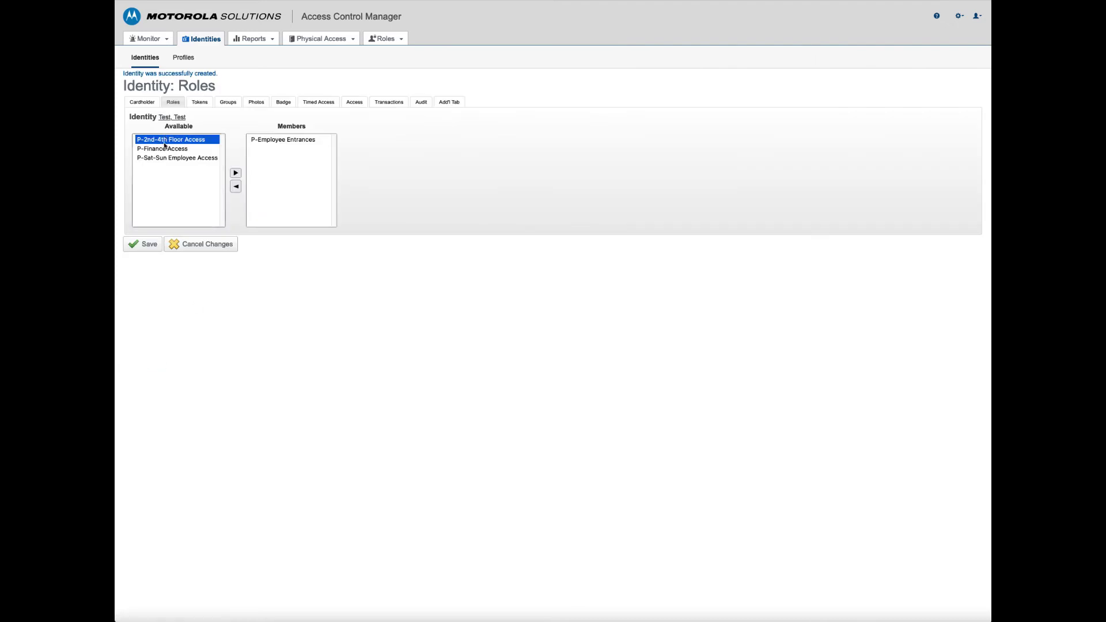
pyautogui.click(164, 149)
pyautogui.click(163, 157)
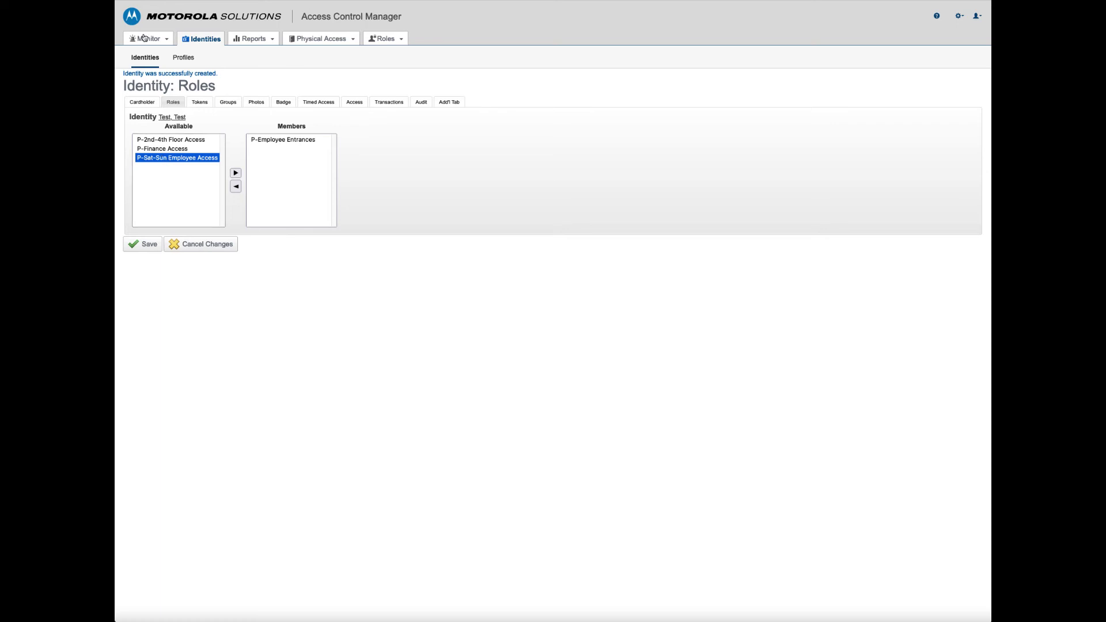
pyautogui.click(199, 103)
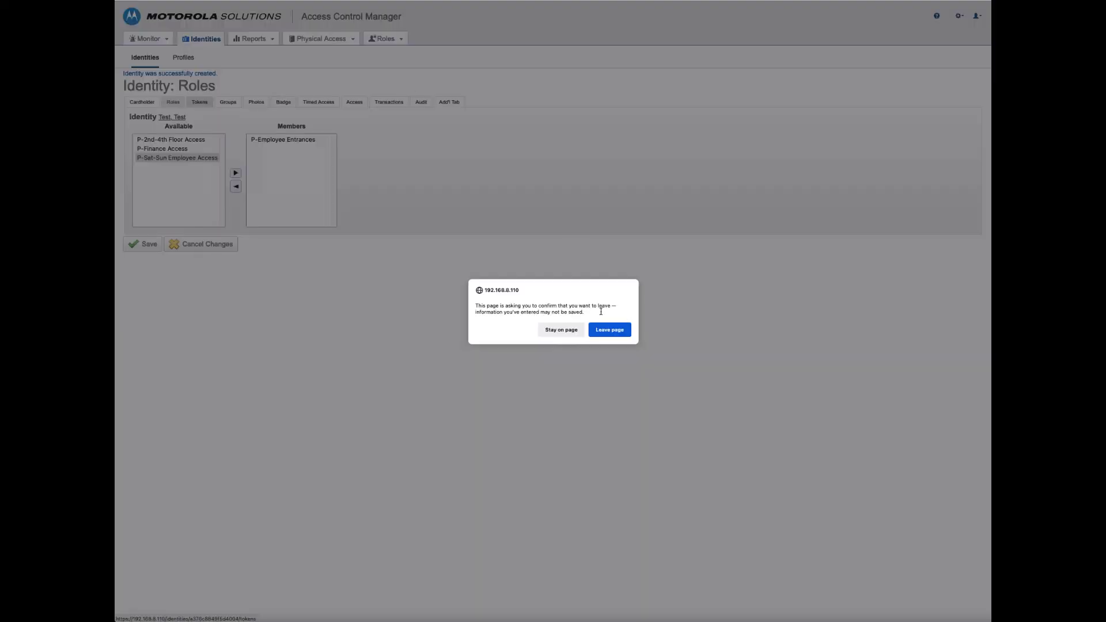
pyautogui.click(624, 333)
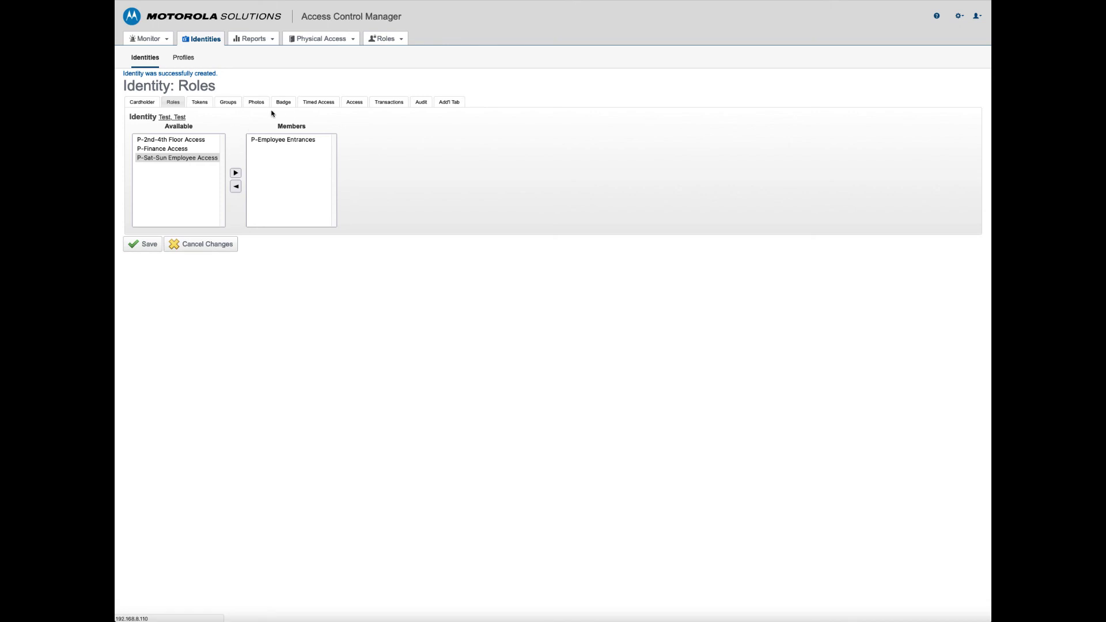
# Review the Test identity's Groups and Badge pages, finishing on its Photos page
pyautogui.click(227, 109)
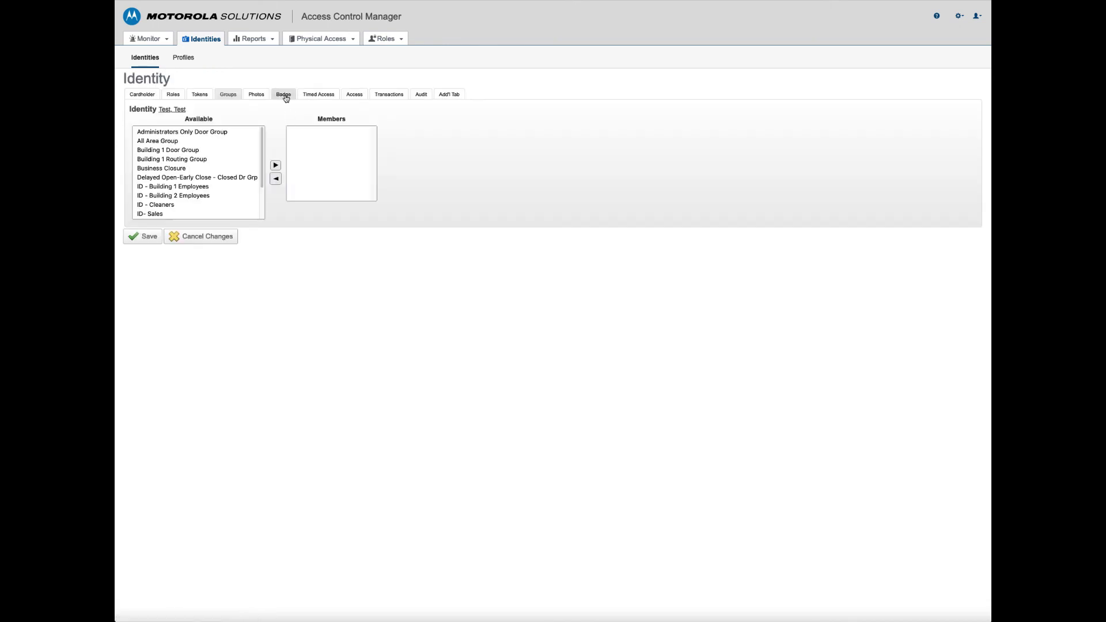
pyautogui.click(284, 96)
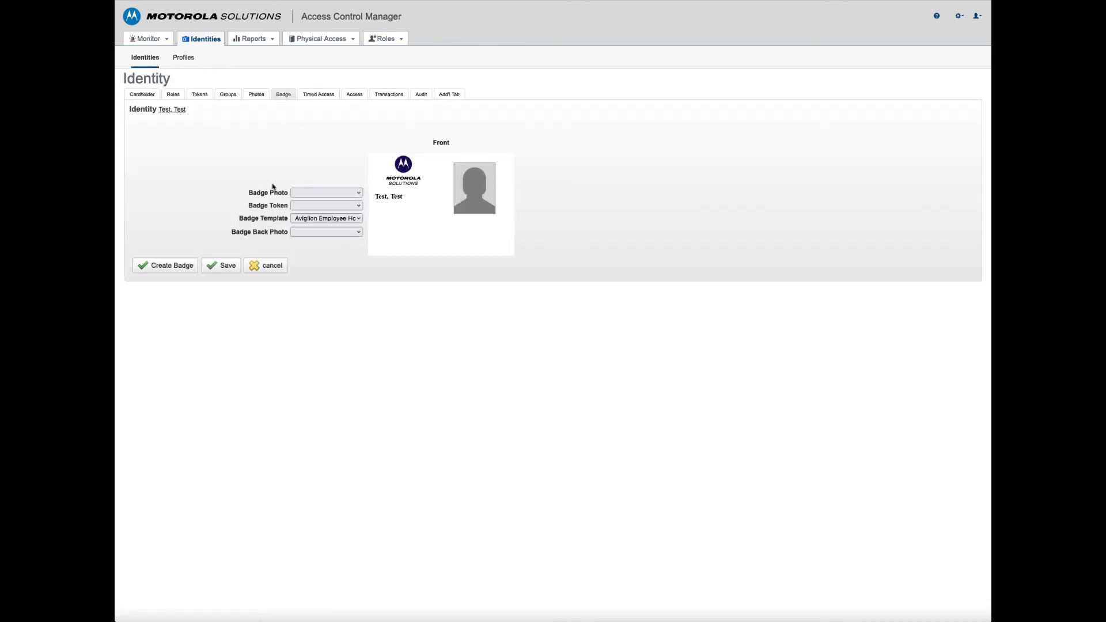
pyautogui.click(256, 98)
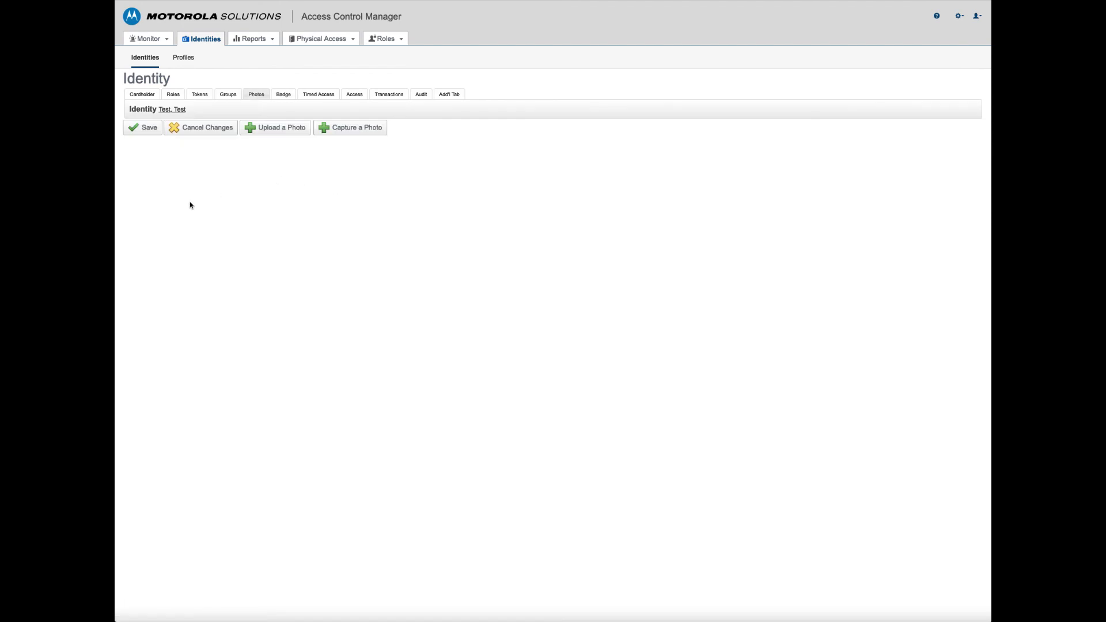